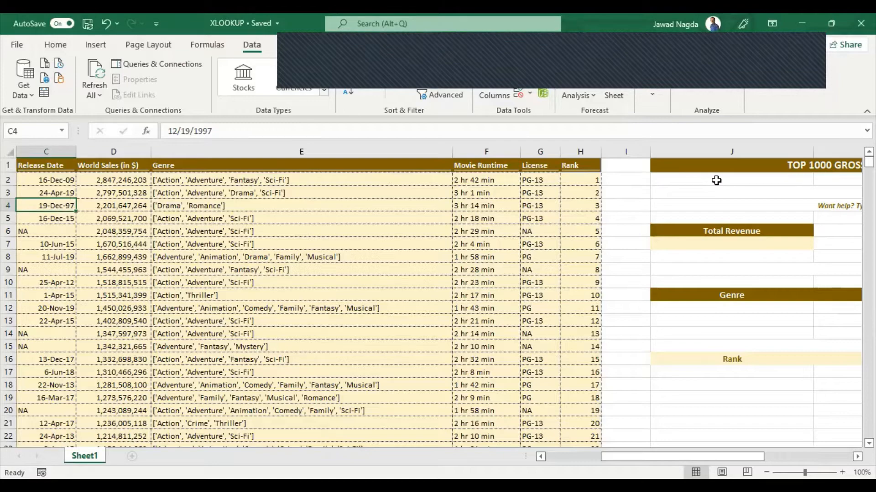
Examine the dashboard layout and the full extent of the movie table, from Title to Rank down to its last row
{"action": "left_click", "coordinate": [716, 181]}
{"action": "key", "text": "Right"}
{"action": "key", "text": "Right"}
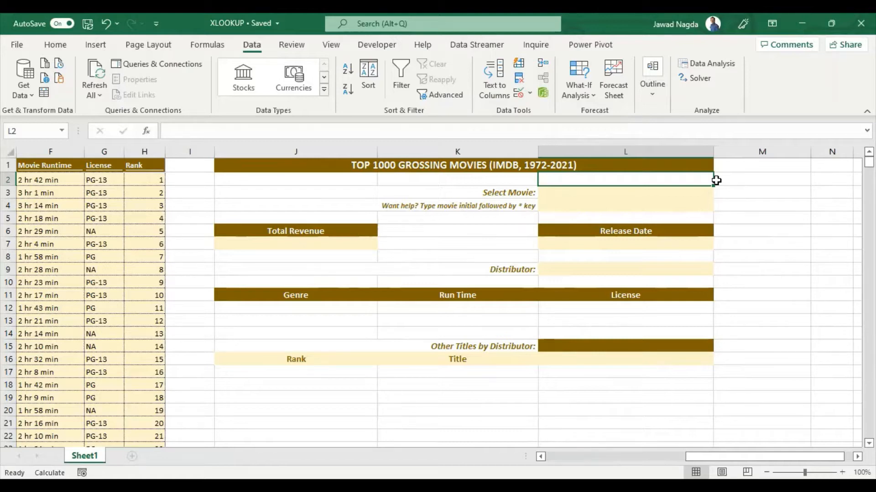
{"action": "key", "text": "ctrl+Home"}
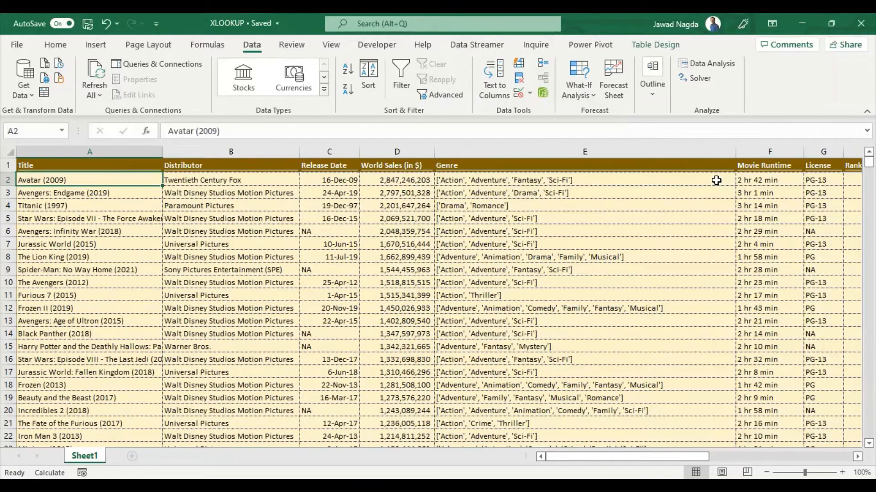
{"action": "key", "text": "Up"}
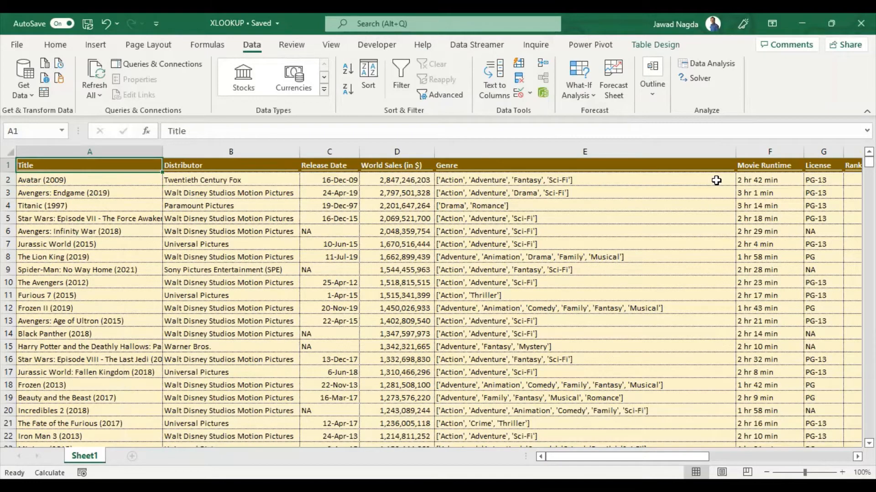
{"action": "key", "text": "ctrl+shift+Right"}
{"action": "key", "text": "ctrl+shift+Down"}
{"action": "key", "text": "shift+Down"}
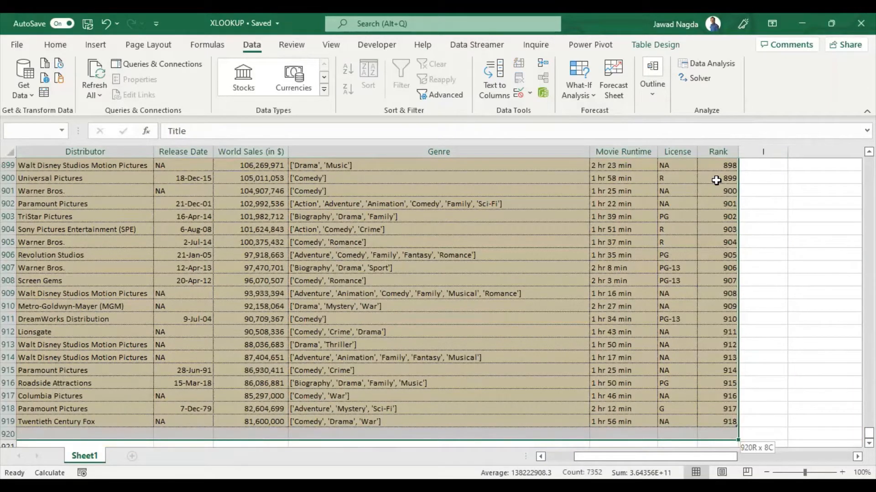
{"action": "key", "text": "shift+Up"}
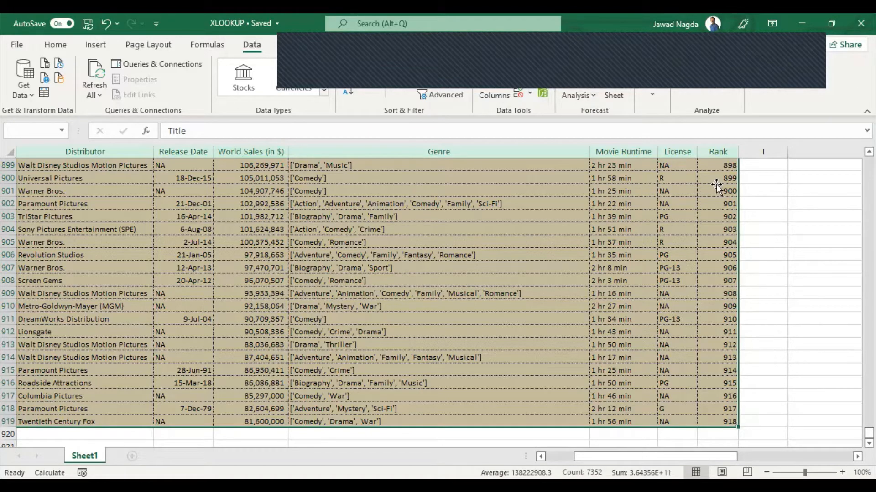
{"action": "key", "text": "ctrl+Up"}
{"action": "key", "text": "Down"}
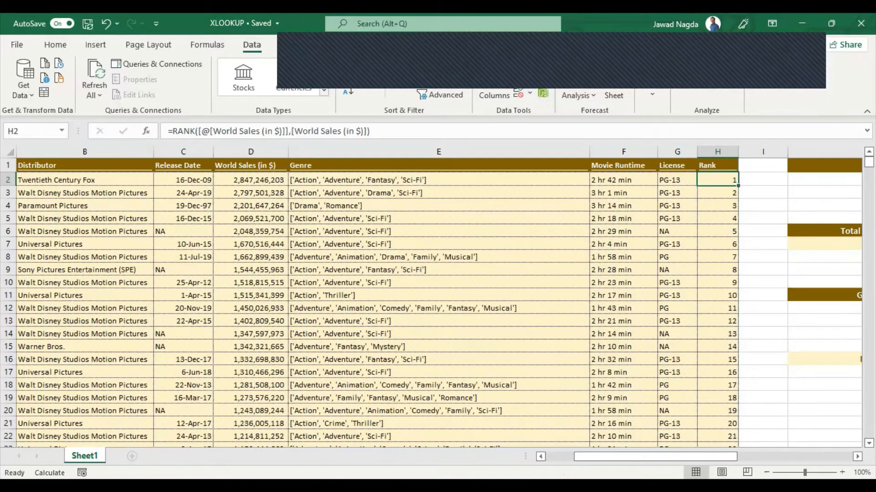
Add a List data validation to the Select Movie cell L3, using the titles in $A$2:$A$919 as the source
{"action": "key", "text": "Right"}
{"action": "key", "text": "Right"}
{"action": "key", "text": "Right"}
{"action": "key", "text": "Right"}
{"action": "key", "text": "Right"}
{"action": "key", "text": "Right"}
{"action": "key", "text": "Right"}
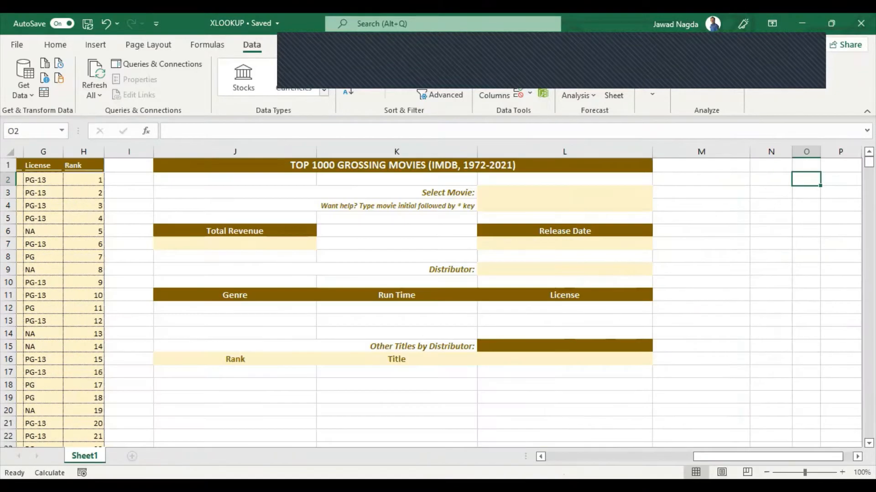
{"action": "key", "text": "Left"}
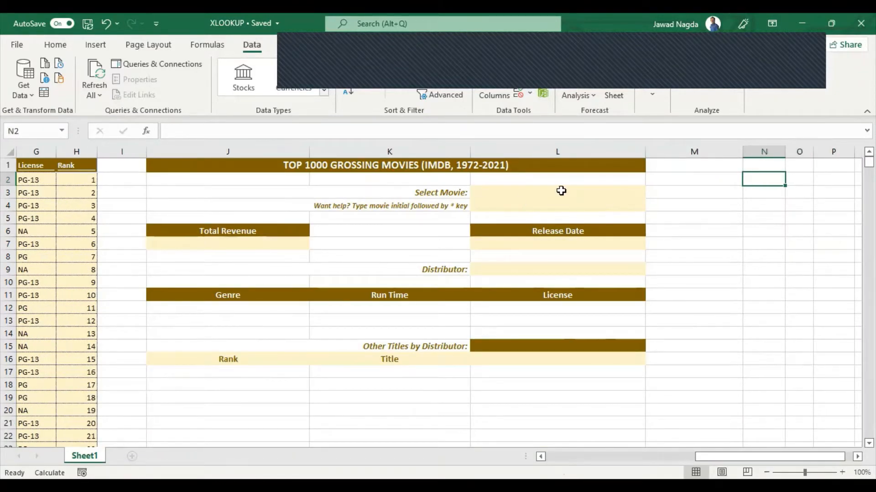
{"action": "key", "text": "Down"}
{"action": "key", "text": "Left"}
{"action": "key", "text": "Left"}
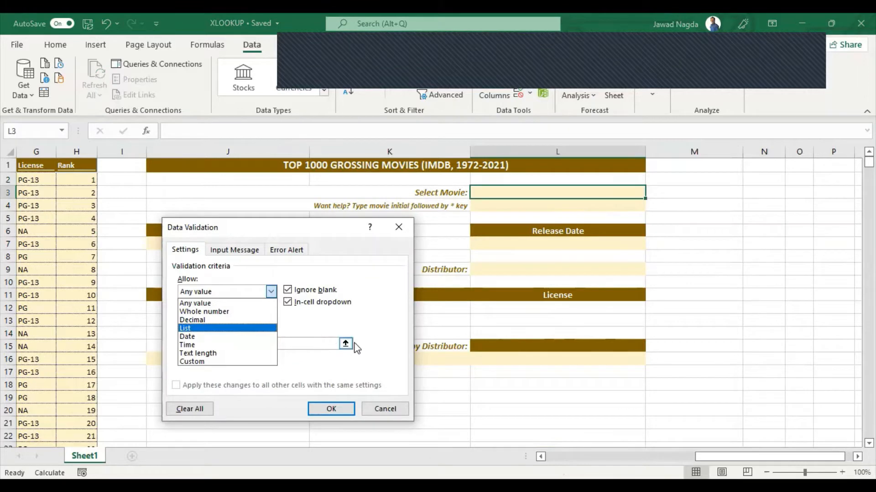
{"action": "left_click", "coordinate": [112, 250]}
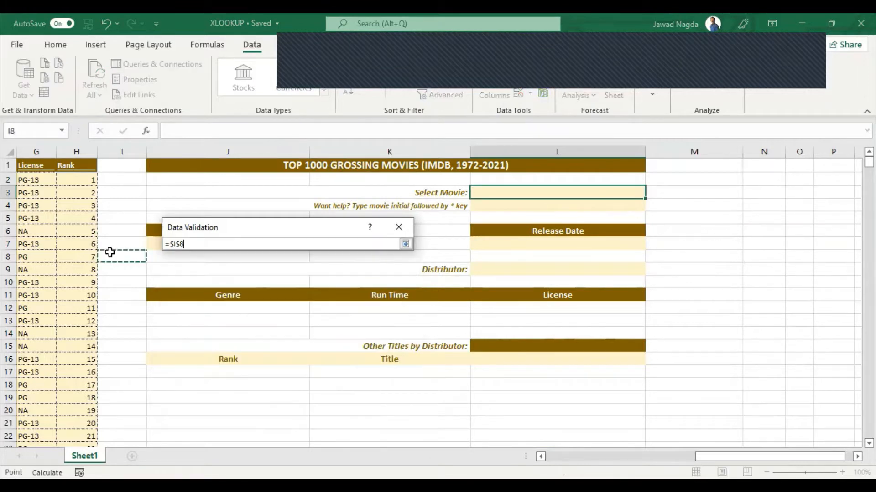
{"action": "key", "text": "ctrl+Home"}
{"action": "key", "text": "Down"}
{"action": "key", "text": "ctrl+shift+Down"}
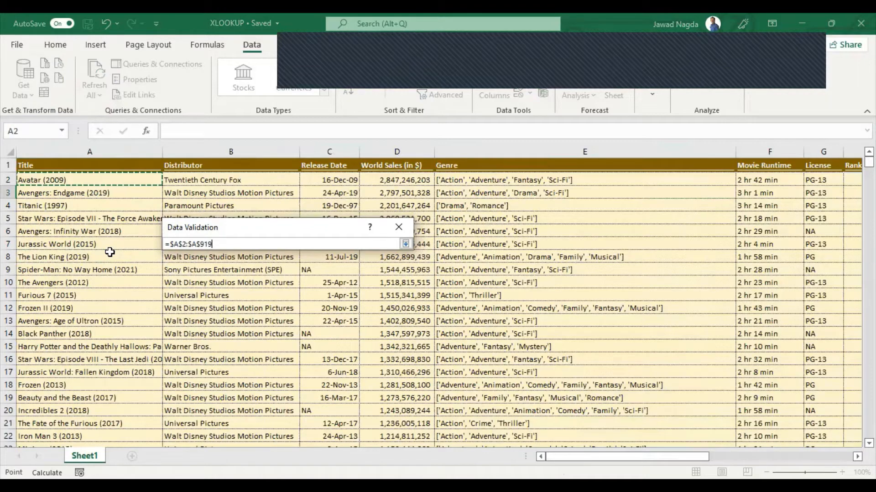
{"action": "key", "text": "Return"}
Choose Avengers: Endgame (2019) in the Select Movie cell
{"action": "key", "text": "alt+Down"}
{"action": "key", "text": "Down"}
{"action": "key", "text": "Return"}
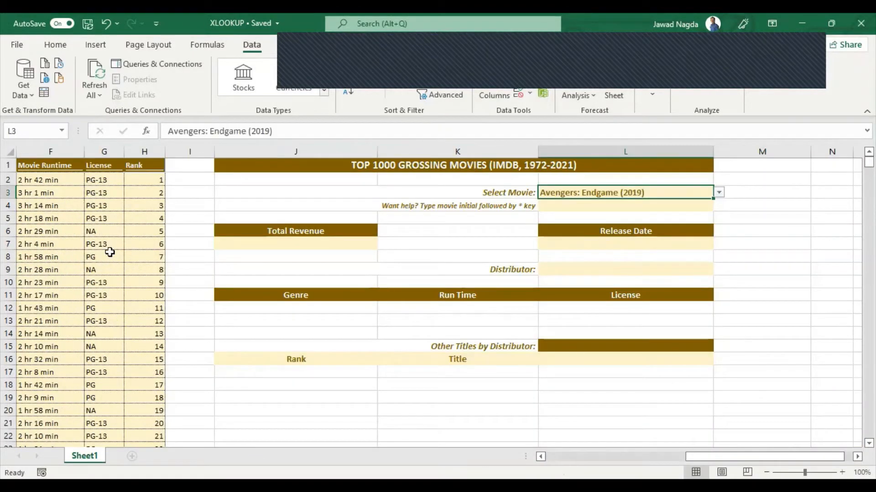
Enter the wildcard title lookup =XLOOKUP(L3,IMDB[Title],IMDB[Title],,2) in the help cell L4 below Select Movie
{"action": "left_click", "coordinate": [562, 206]}
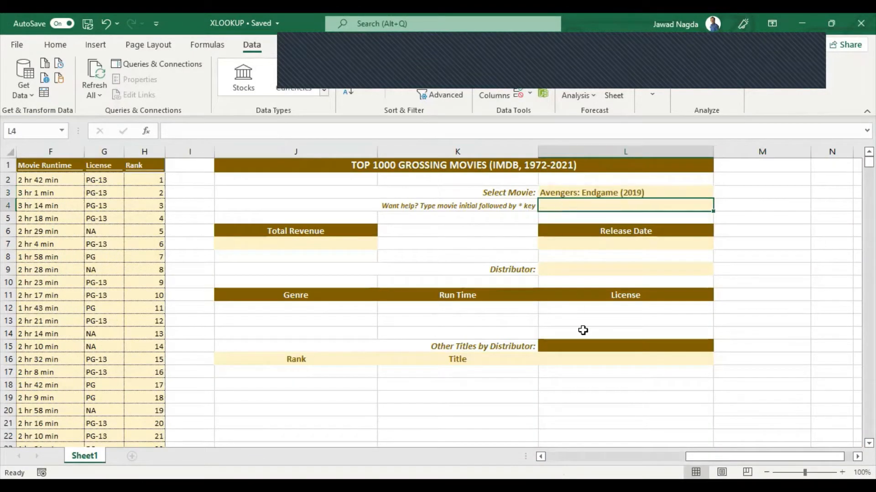
{"action": "type", "text": "="}
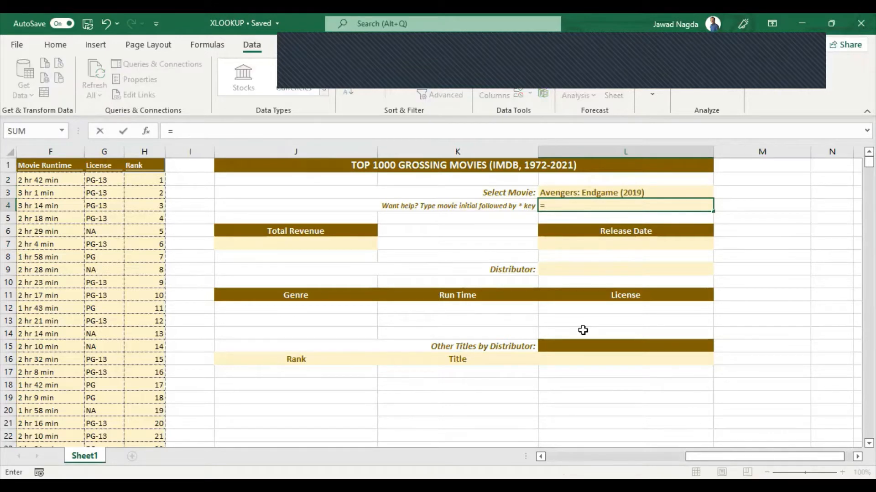
{"action": "type", "text": "XLOOKUP("}
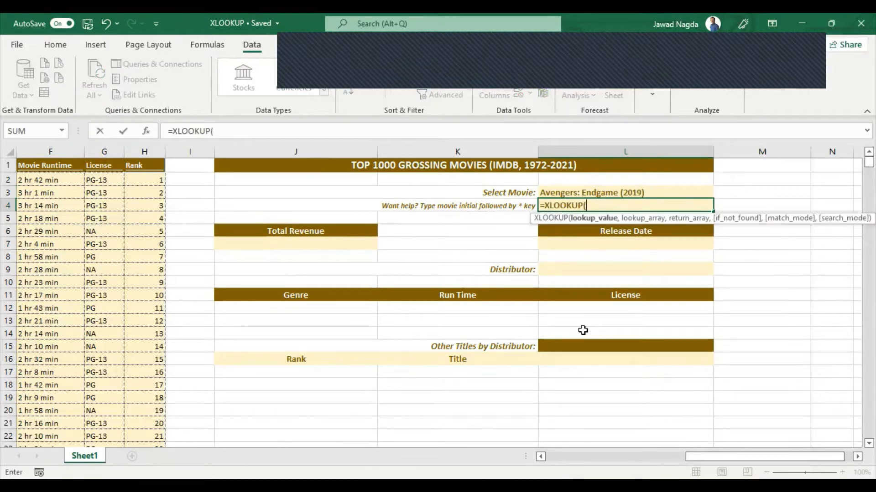
{"action": "key", "text": "Up"}
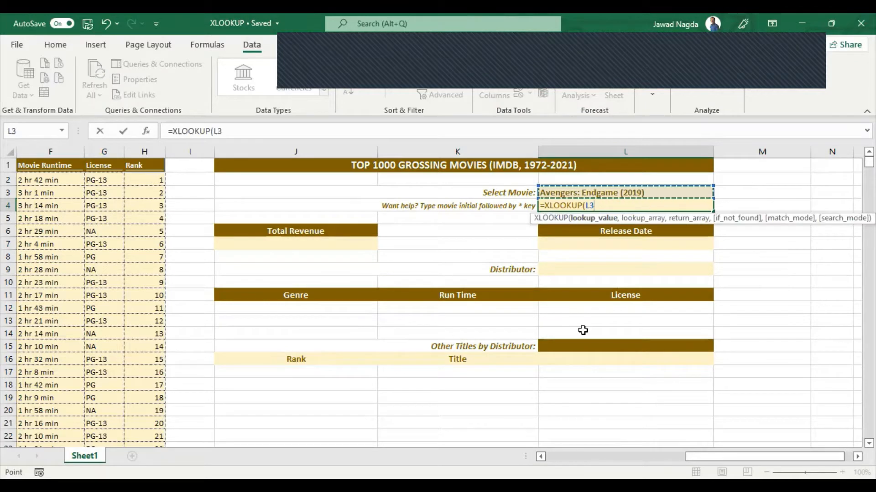
{"action": "type", "text": ","}
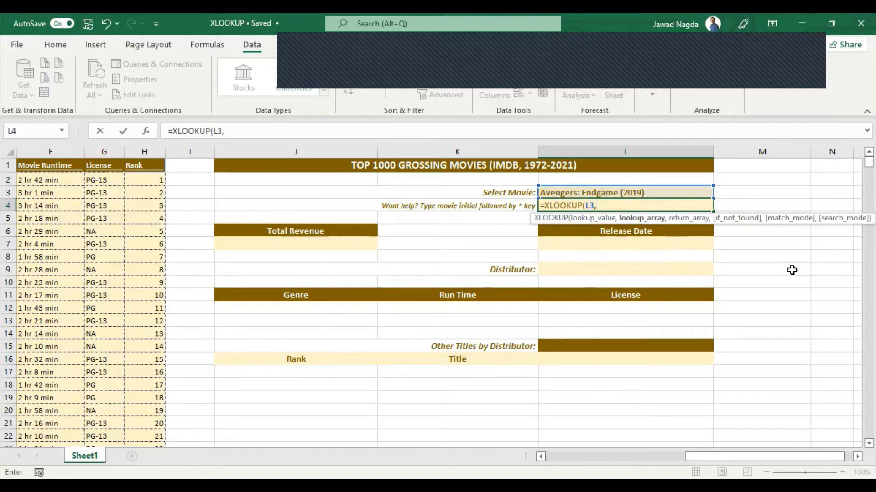
{"action": "type", "text": "IMDB[Title]"}
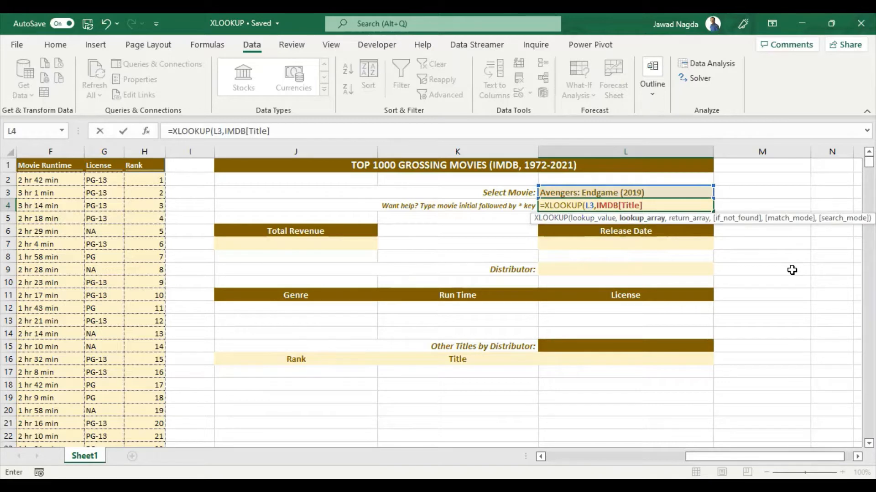
{"action": "type", "text": ","}
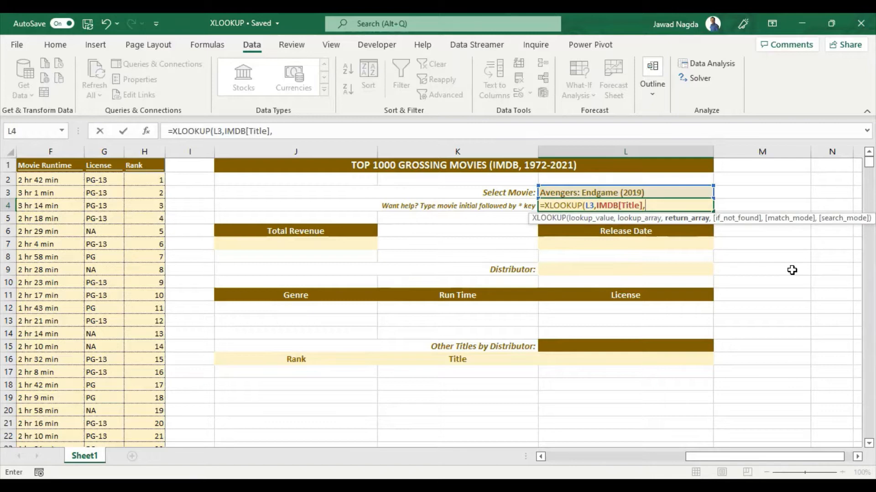
{"action": "type", "text": "["}
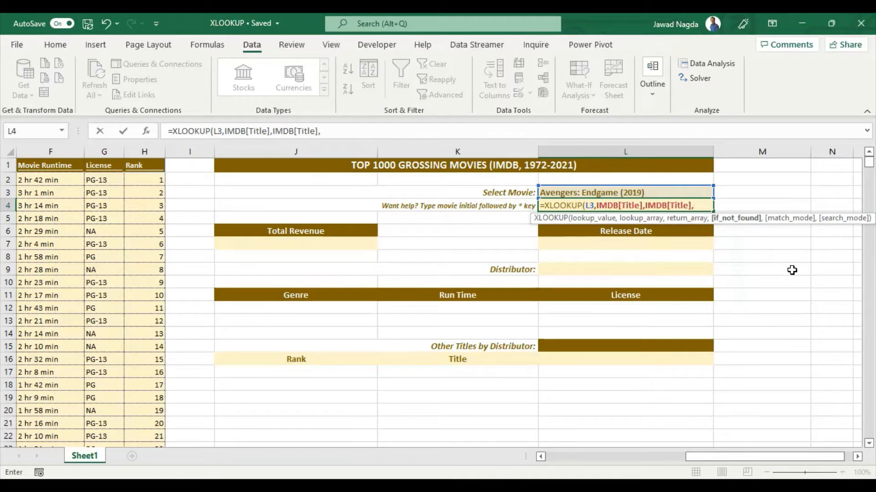
{"action": "type", "text": ",2"}
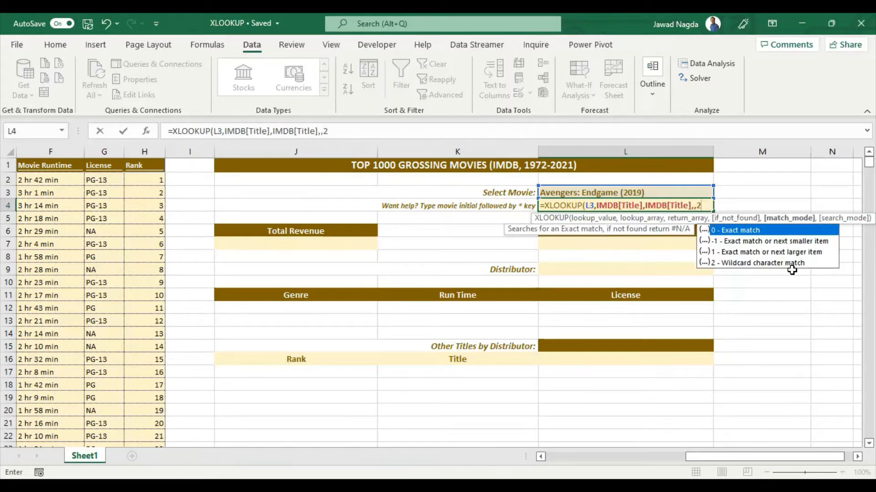
{"action": "key", "text": "Return"}
{"action": "key", "text": "Up"}
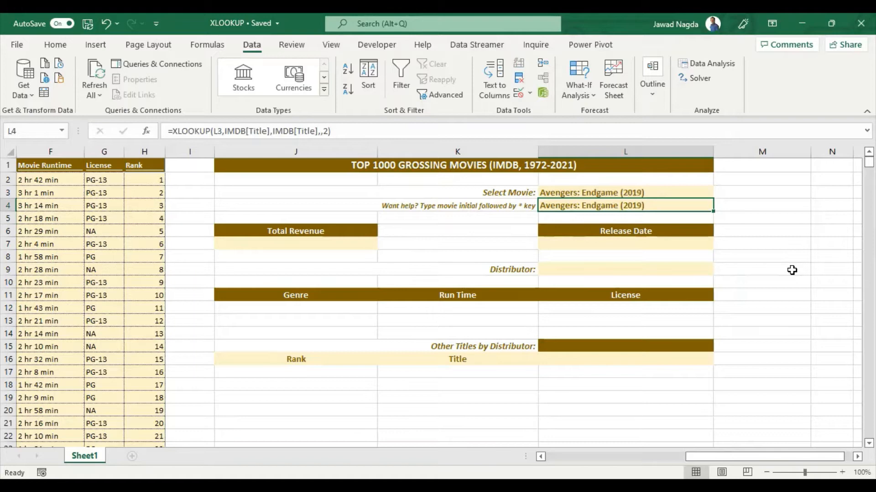
{"action": "type", "text": "Jur"}
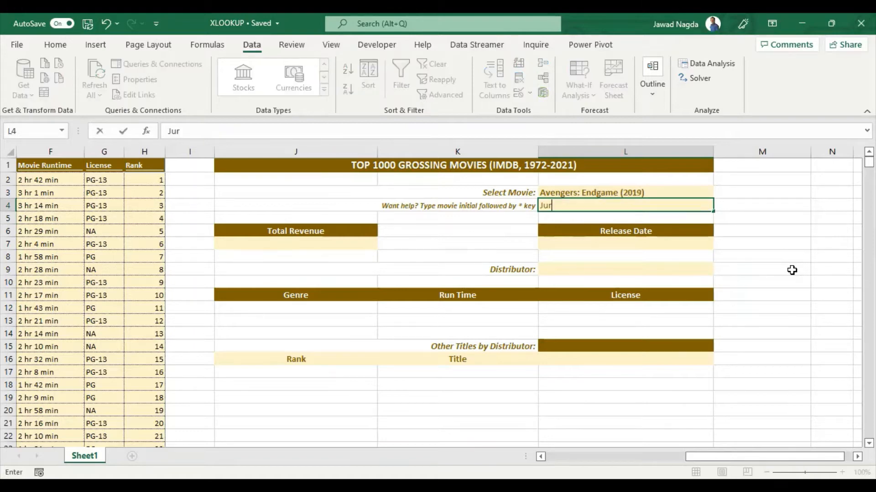
{"action": "type", "text": "*"}
{"action": "key", "text": "Return"}
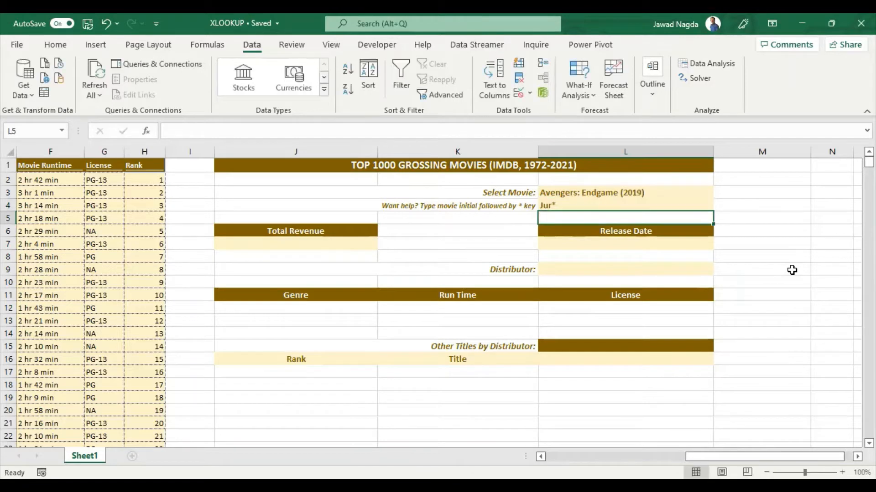
{"action": "key", "text": "Up"}
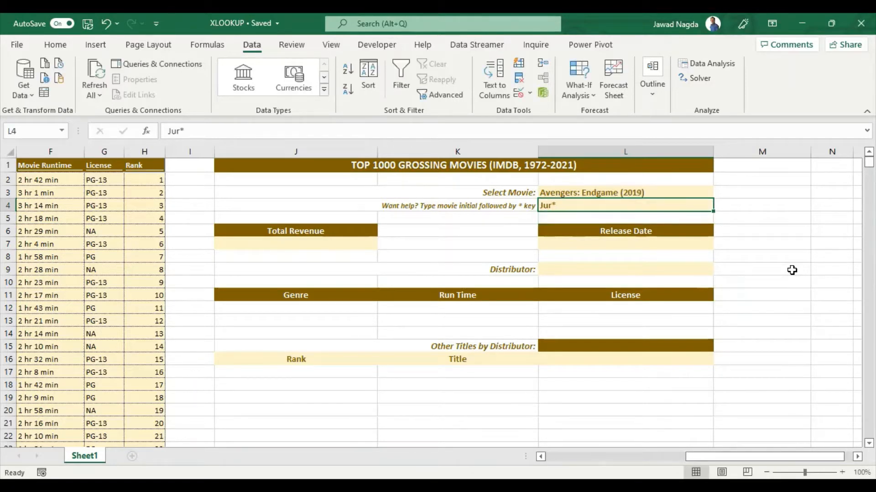
Enter the wildcard search text Jur* in the Select Movie cell L3
{"action": "key", "text": "Up"}
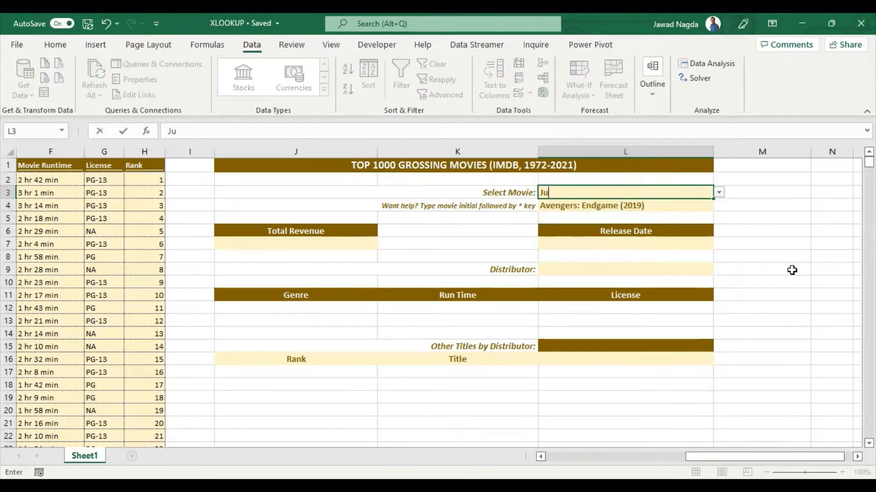
{"action": "type", "text": "Jur*"}
{"action": "key", "text": "Return"}
{"action": "key", "text": "Up"}
{"action": "key", "text": "Down"}
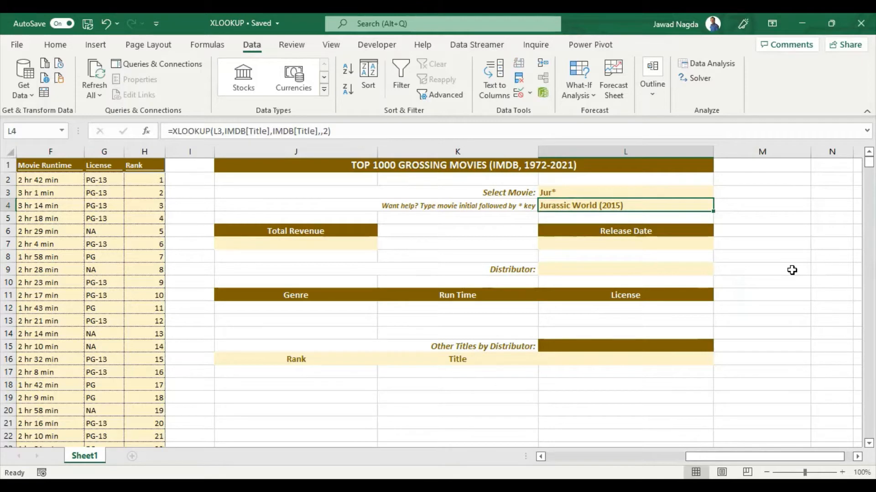
Copy the matched title in L4 and paste it as values into the Select Movie cell L3
{"action": "key", "text": "ctrl+c"}
{"action": "key", "text": "Up"}
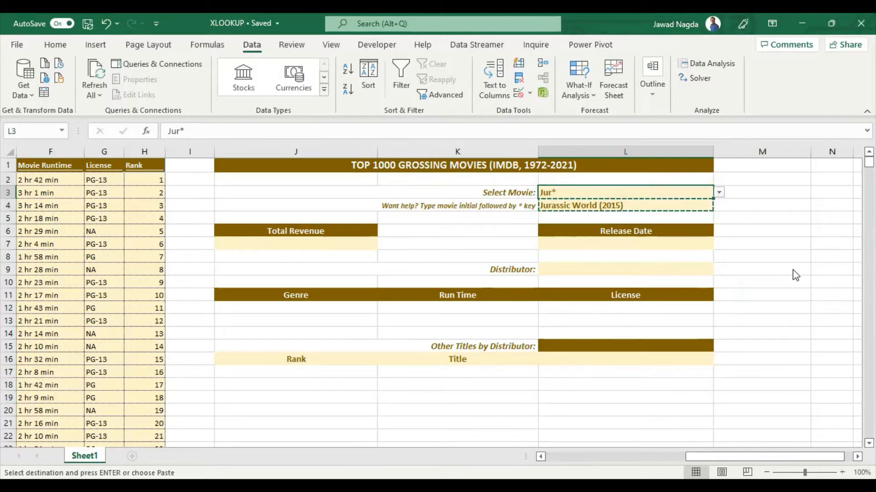
{"action": "key", "text": "ctrl+alt+v"}
{"action": "key", "text": "v"}
{"action": "key", "text": "Return"}
{"action": "key", "text": "Escape"}
Enter =XLOOKUP(L3,IMDB[Title],IMDB[World Sales (in $)]) in cell J7 under Total Revenue
{"action": "key", "text": "Down"}
{"action": "key", "text": "Down"}
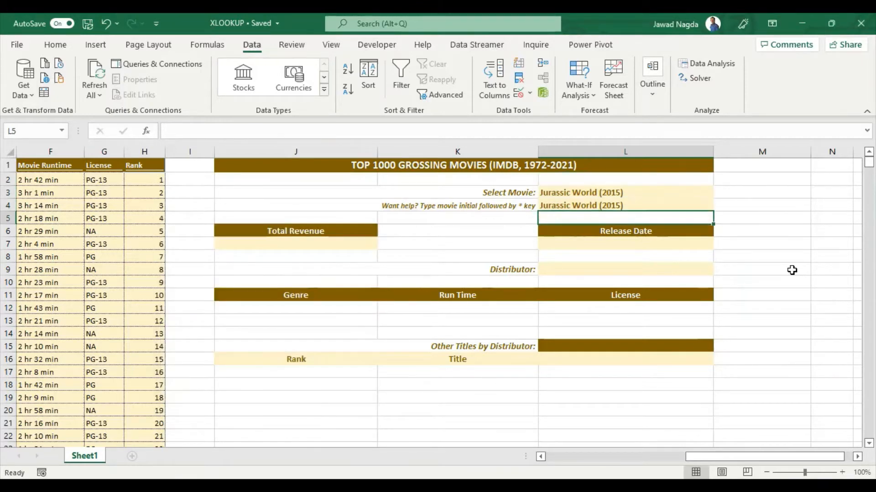
{"action": "key", "text": "Down"}
{"action": "key", "text": "Left"}
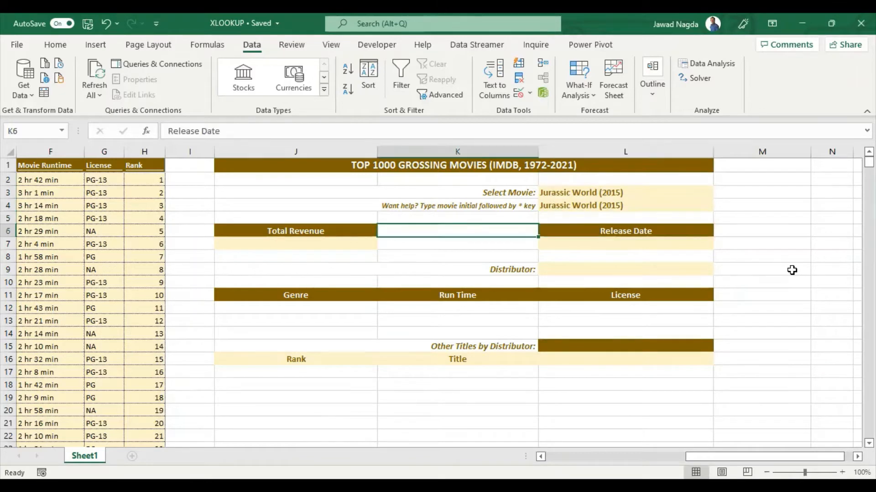
{"action": "key", "text": "Left"}
{"action": "key", "text": "Left"}
{"action": "key", "text": "Down"}
{"action": "key", "text": "Right"}
{"action": "type", "text": "="}
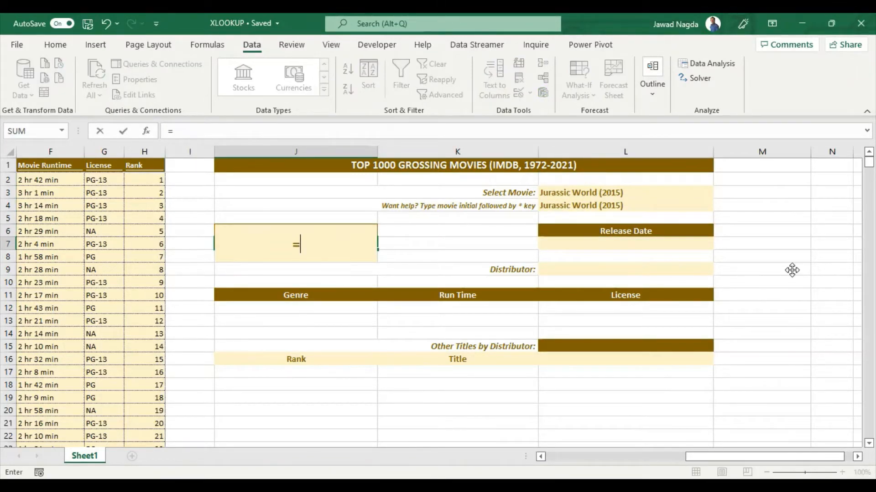
{"action": "type", "text": "XLOOKUP("}
{"action": "left_click", "coordinate": [609, 196]}
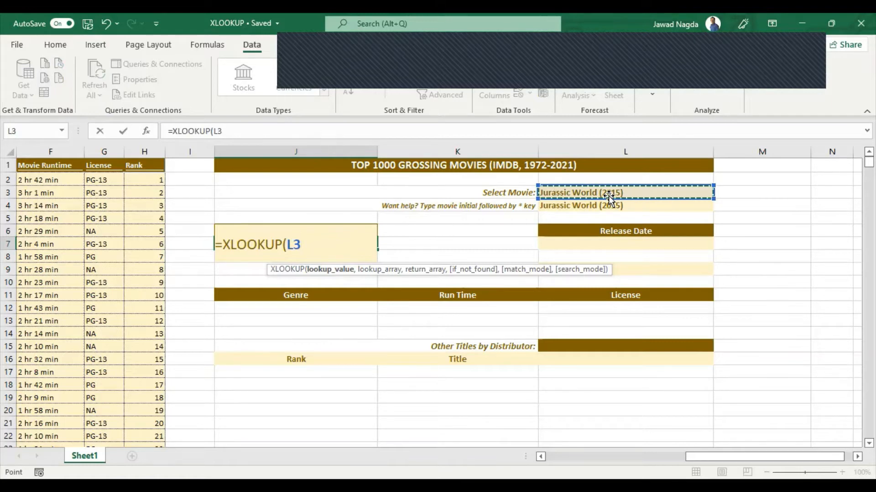
{"action": "type", "text": ",IMDB[Title"}
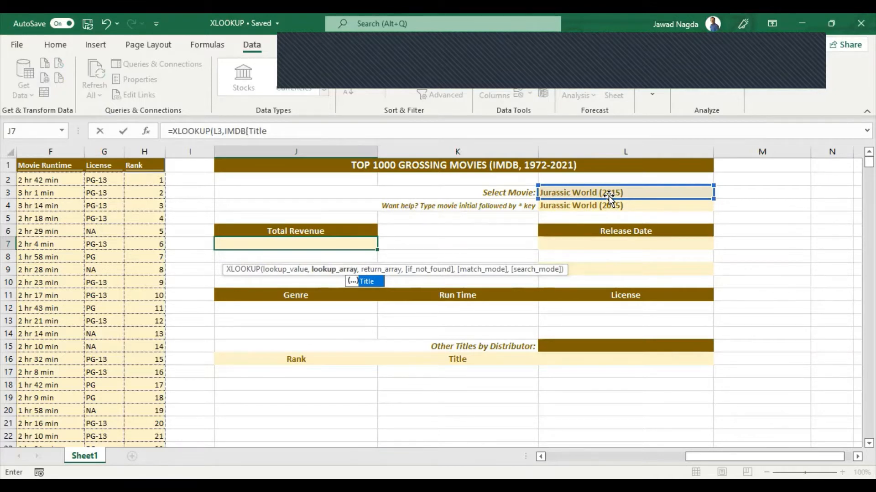
{"action": "type", "text": "],IMDB[Wor"}
{"action": "key", "text": "Tab"}
{"action": "type", "text": "]"}
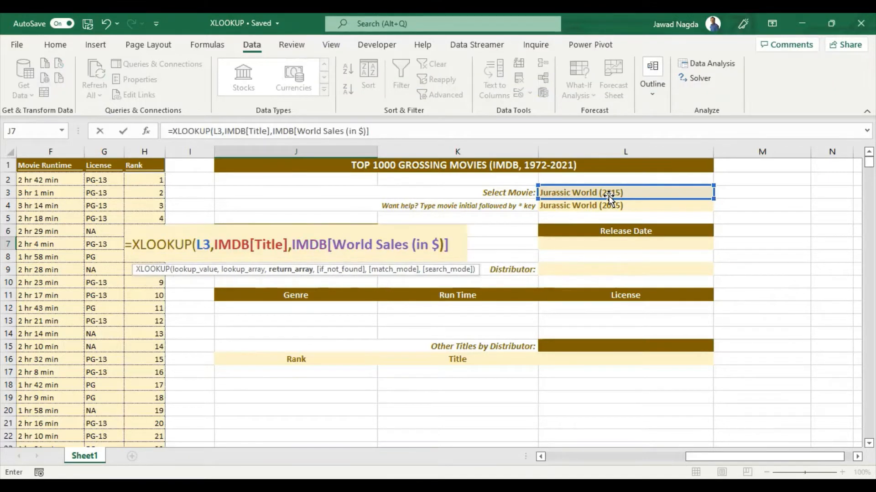
{"action": "type", "text": ")"}
{"action": "key", "text": "ctrl+Return"}
Copy the Total Revenue formula text from J7 into cell L7 under Release Date
{"action": "key", "text": "F2"}
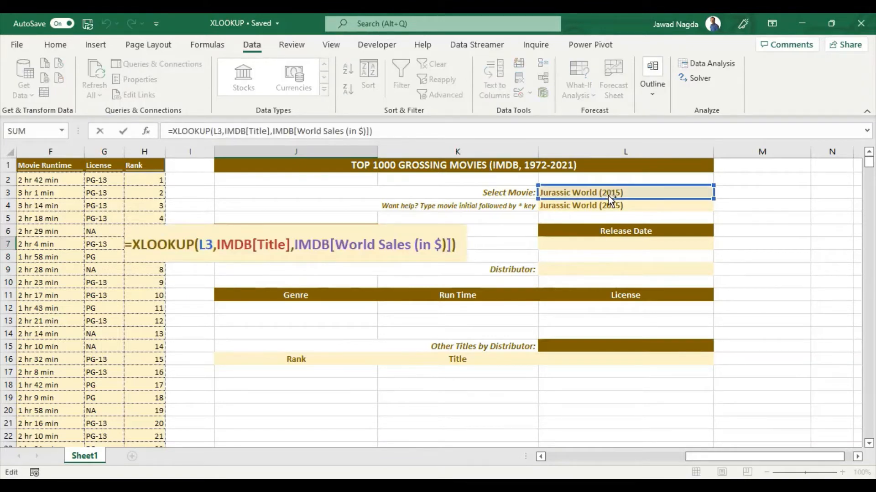
{"action": "key", "text": "Escape"}
{"action": "key", "text": "Right"}
{"action": "key", "text": "Right"}
{"action": "key", "text": "F2"}
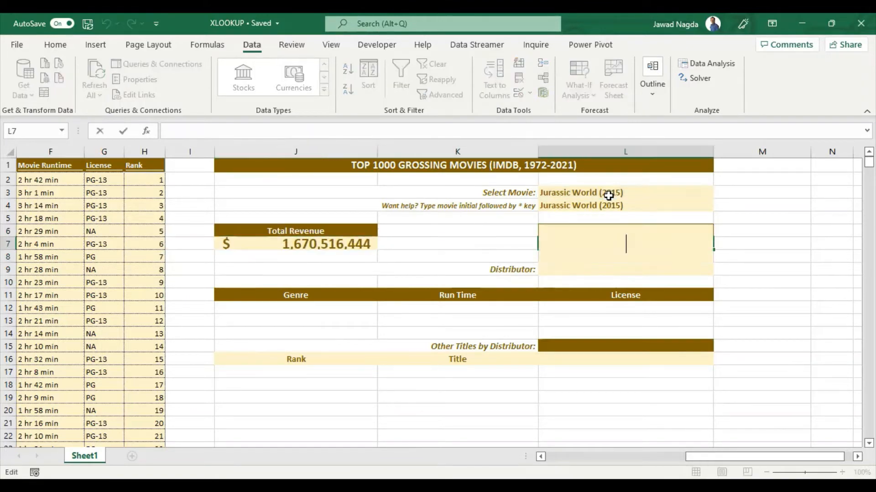
{"action": "type", "text": "=XLOOKUP(L3,IMDB[Title],IMDB[World Sales (in $)])"}
Change the return column of the formula in L7 to IMDB[Release Date]
{"action": "key", "text": "Left"}
{"action": "key", "text": "Left"}
{"action": "key", "text": "shift+Left"}
{"action": "key", "text": "shift+Left"}
{"action": "key", "text": "shift+Left"}
{"action": "key", "text": "shift+Left"}
{"action": "key", "text": "shift+Left"}
{"action": "key", "text": "shift+Left"}
{"action": "key", "text": "shift+Left"}
{"action": "key", "text": "shift+Left"}
{"action": "key", "text": "shift+Left"}
{"action": "key", "text": "shift+Left"}
{"action": "key", "text": "shift+Left"}
{"action": "key", "text": "shift+Left"}
{"action": "key", "text": "shift+Left"}
{"action": "key", "text": "shift+Left"}
{"action": "key", "text": "shift+Left"}
{"action": "key", "text": "shift+Left"}
{"action": "key", "text": "shift+Left"}
{"action": "key", "text": "shift+Left"}
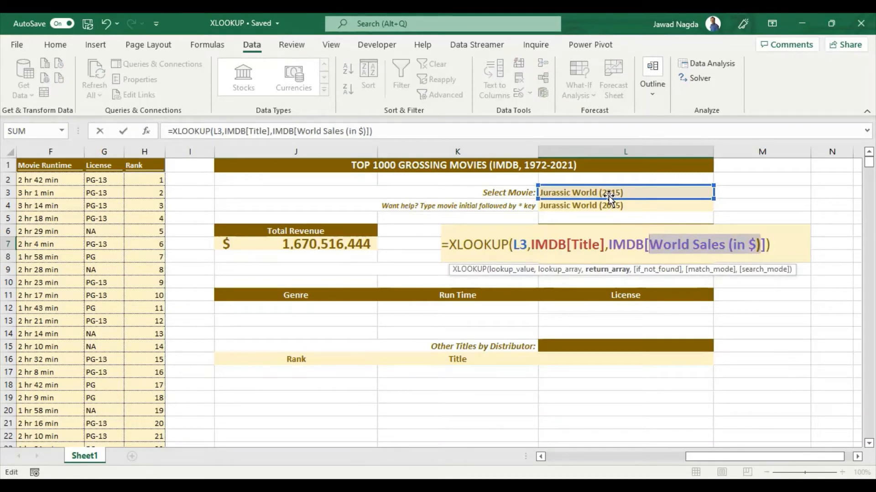
{"action": "type", "text": "Release Date"}
{"action": "key", "text": "Return"}
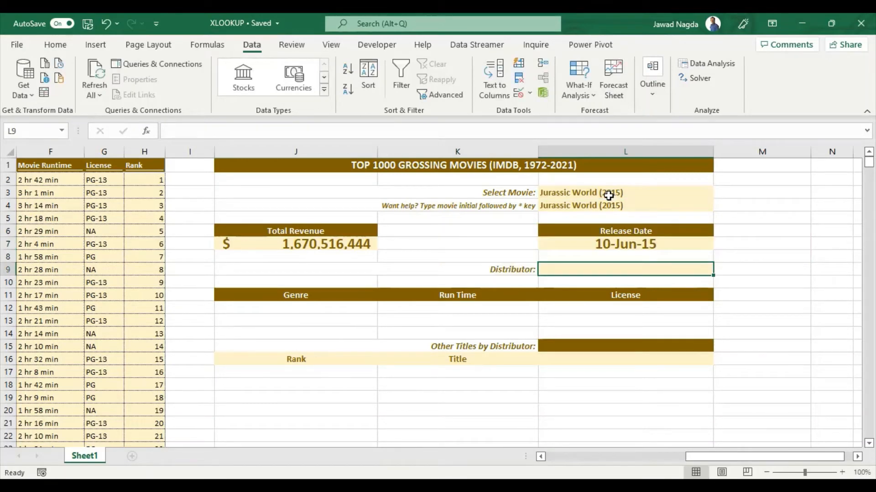
Enter =XLOOKUP(L3,IMDB[Title],IMDB[Distributor]) in the Distributor cell L9
{"action": "type", "text": "=XLOOKUP(L3,IMDB[Title],IMDB[World Sales (in $)])"}
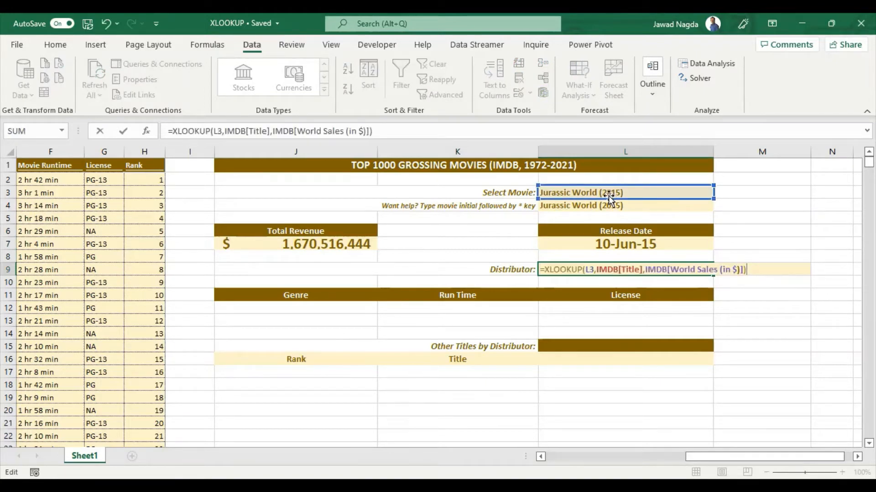
{"action": "key", "text": "Left"}
{"action": "key", "text": "Left"}
{"action": "key", "text": "shift+Left"}
{"action": "key", "text": "shift+Left"}
{"action": "key", "text": "shift+Left"}
{"action": "key", "text": "shift+Left"}
{"action": "key", "text": "shift+Left"}
{"action": "key", "text": "shift+Left"}
{"action": "key", "text": "shift+Left"}
{"action": "key", "text": "shift+Left"}
{"action": "key", "text": "shift+Left"}
{"action": "key", "text": "shift+Left"}
{"action": "key", "text": "shift+Left"}
{"action": "key", "text": "shift+Left"}
{"action": "key", "text": "shift+Left"}
{"action": "key", "text": "shift+Left"}
{"action": "key", "text": "shift+Left"}
{"action": "key", "text": "shift+Left"}
{"action": "key", "text": "shift+Left"}
{"action": "key", "text": "shift+Left"}
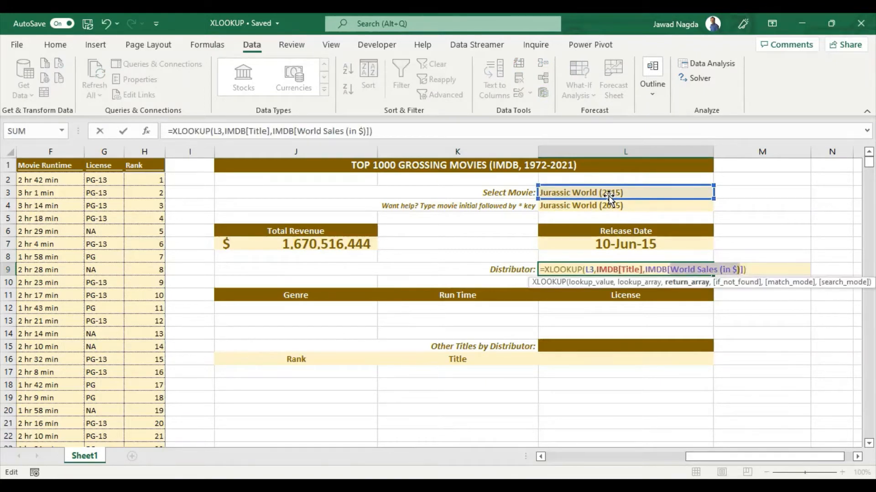
{"action": "type", "text": "D"}
{"action": "key", "text": "Tab"}
{"action": "key", "text": "Return"}
Start the formula =XLOOKUP(L3,IMDB[Title], in cell J12 under Genre
{"action": "key", "text": "Down"}
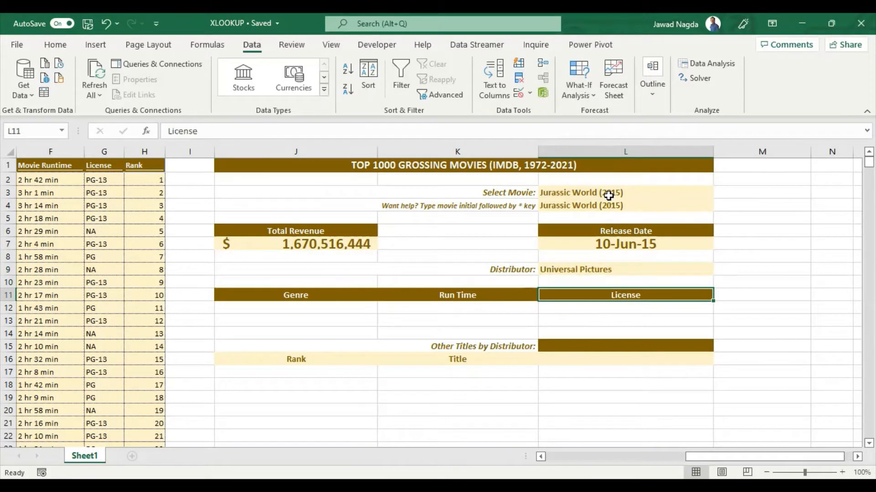
{"action": "key", "text": "Down"}
{"action": "key", "text": "Left"}
{"action": "key", "text": "Left"}
{"action": "type", "text": "="}
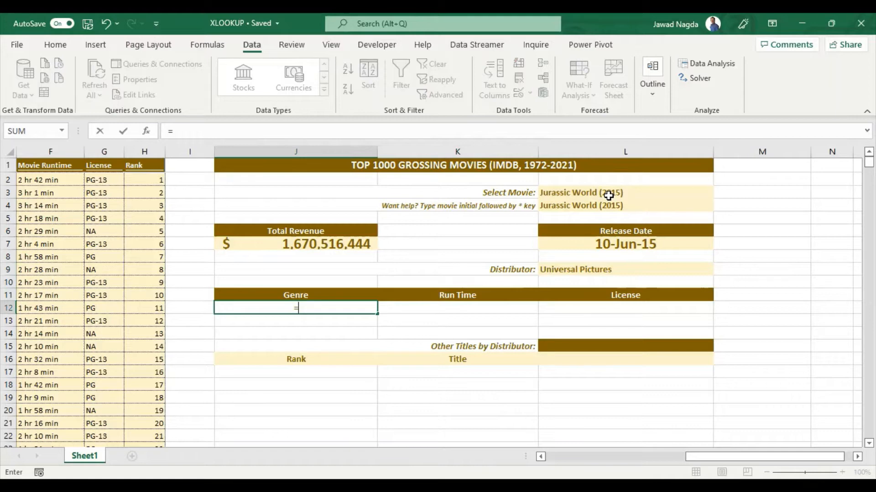
{"action": "type", "text": "XLOOKUP("}
{"action": "left_click", "coordinate": [578, 193]}
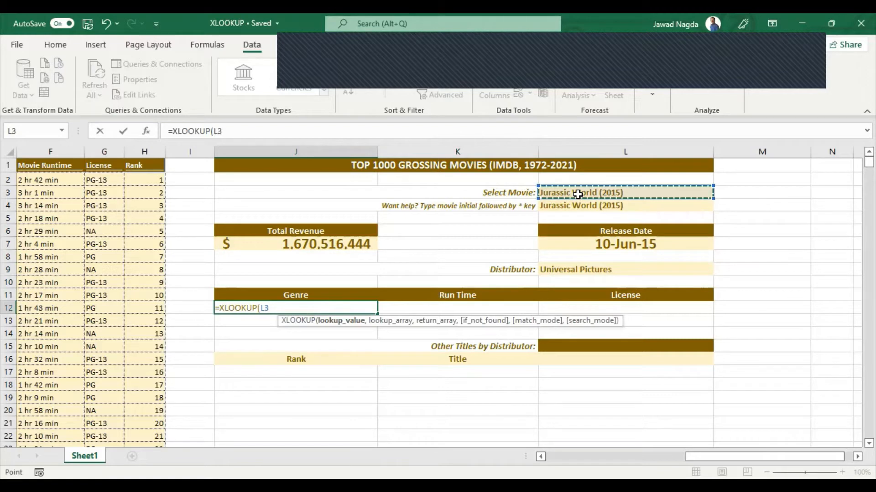
{"action": "type", "text": ",IMDB[Title"}
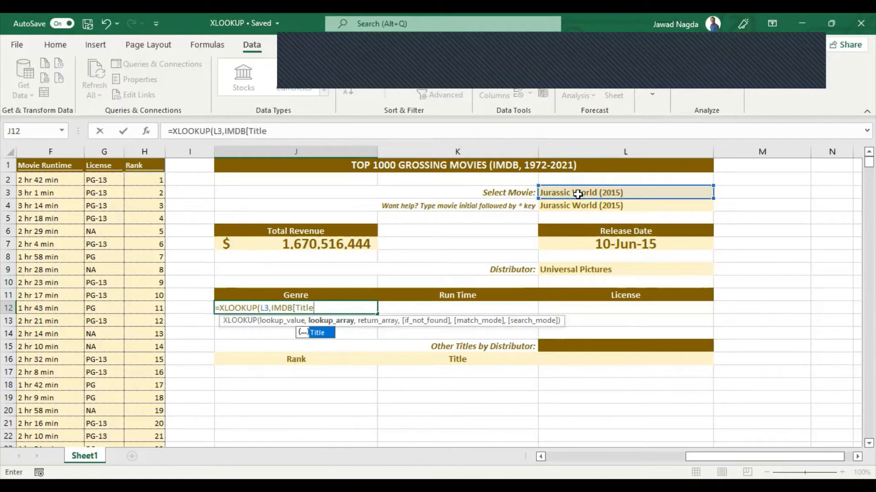
{"action": "type", "text": "],"}
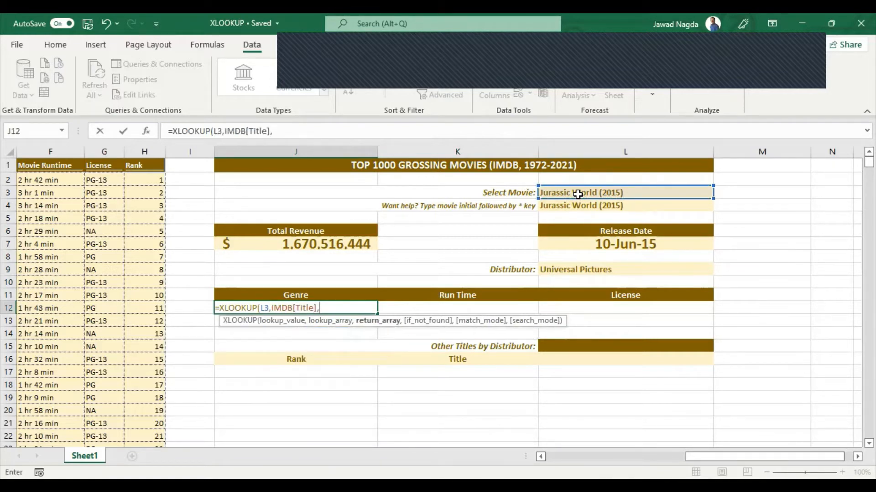
{"action": "key", "text": "super+s"}
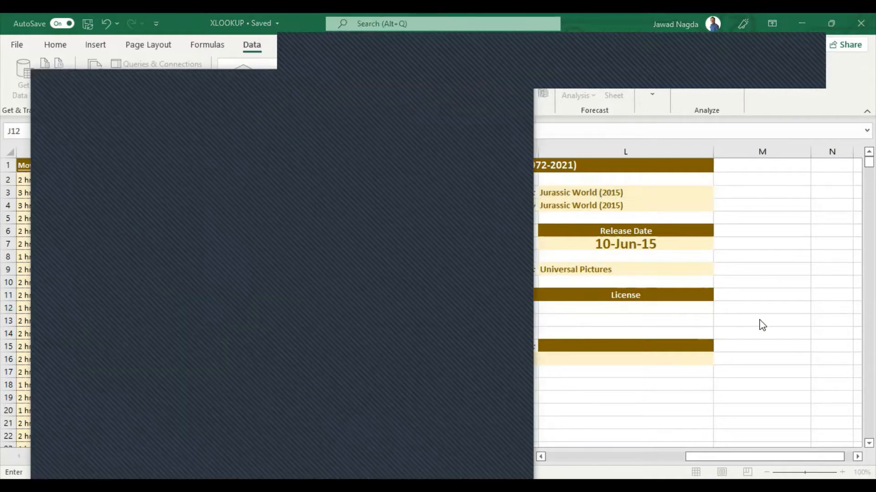
{"action": "key", "text": "Escape"}
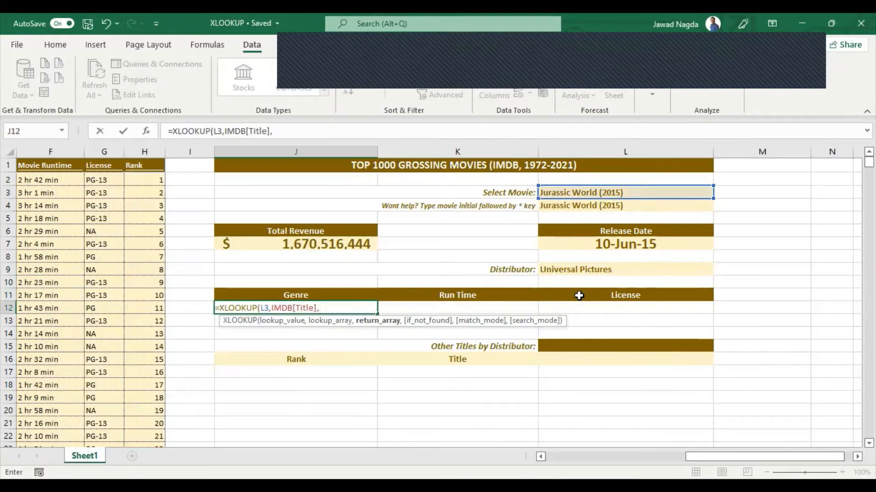
Complete the J12 formula with the table's Genre to License columns, IMDB[[Genre]:[License]], as the return array
{"action": "left_click_drag", "start_coordinate": [713, 457], "coordinate": [612, 453]}
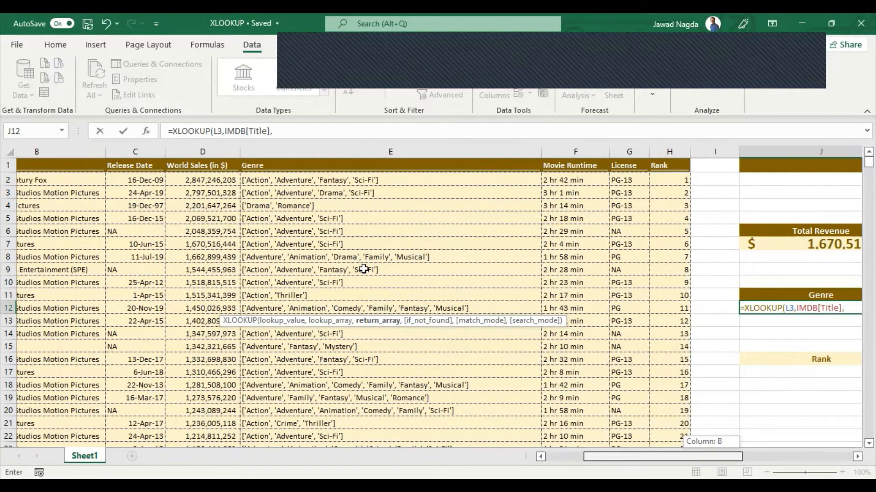
{"action": "left_click", "coordinate": [320, 176]}
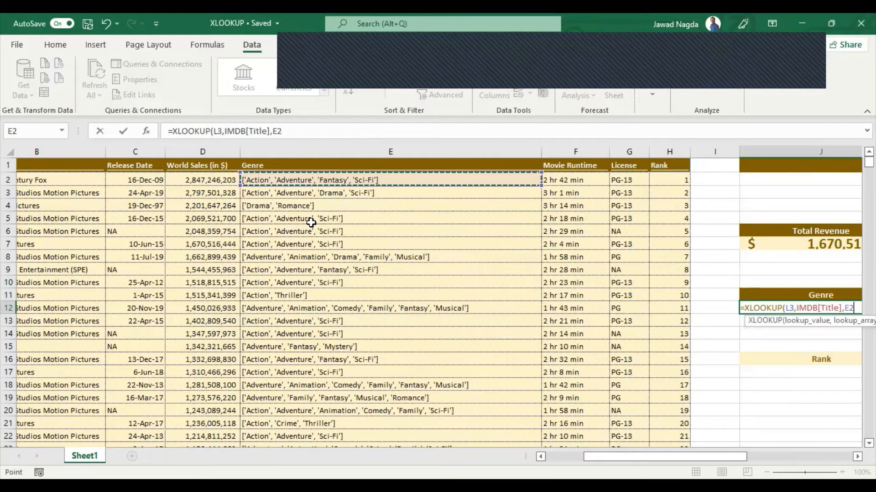
{"action": "key", "text": "shift+Right"}
{"action": "key", "text": "shift+Right"}
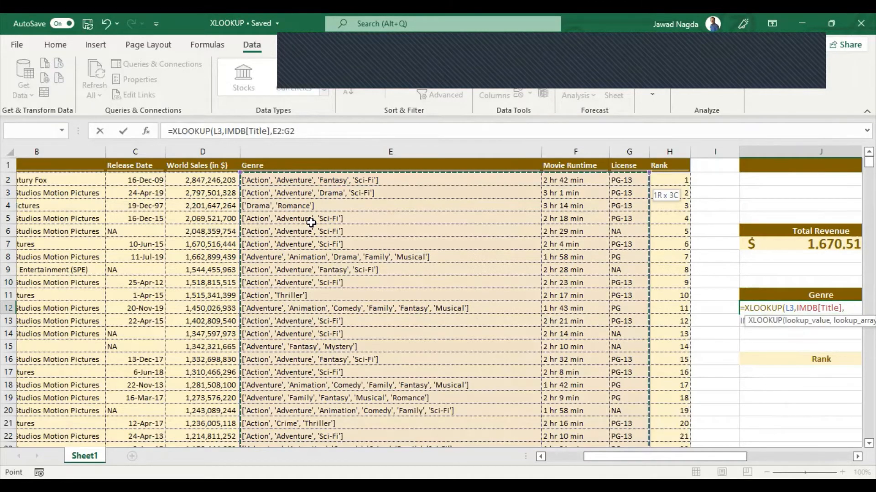
{"action": "key", "text": "ctrl+shift+Down"}
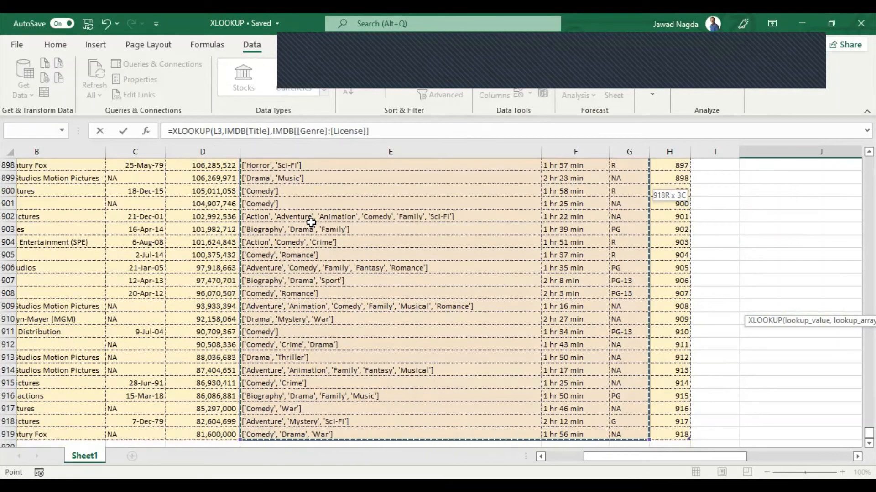
{"action": "type", "text": ")"}
{"action": "key", "text": "Return"}
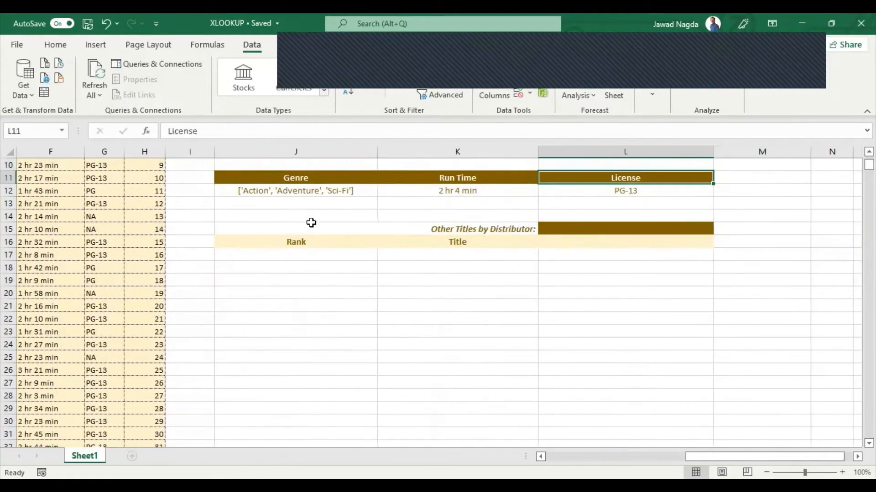
Examine the spilled lookup results and their formula across J12:L12 under Genre, Run Time and License
{"action": "key", "text": "Down"}
{"action": "key", "text": "Left"}
{"action": "key", "text": "Left"}
{"action": "key", "text": "shift+Right"}
{"action": "key", "text": "shift+Right"}
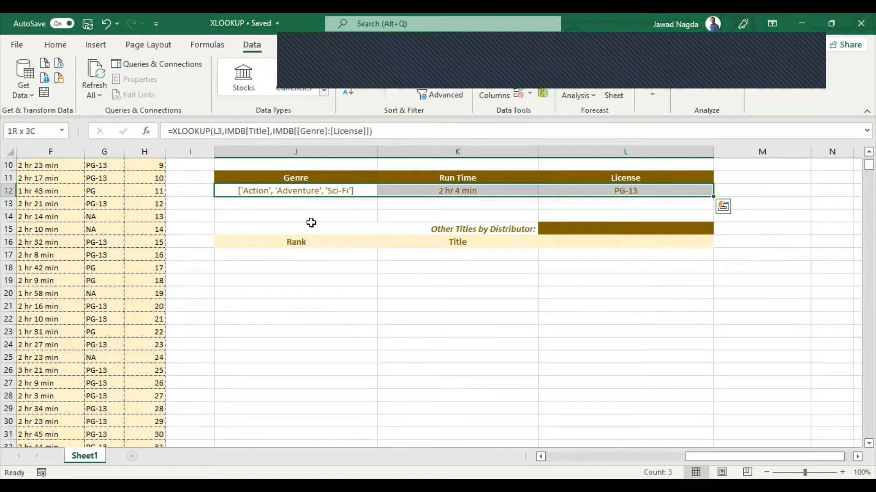
{"action": "key", "text": "shift+Left"}
{"action": "key", "text": "shift+Left"}
{"action": "key", "text": "Right"}
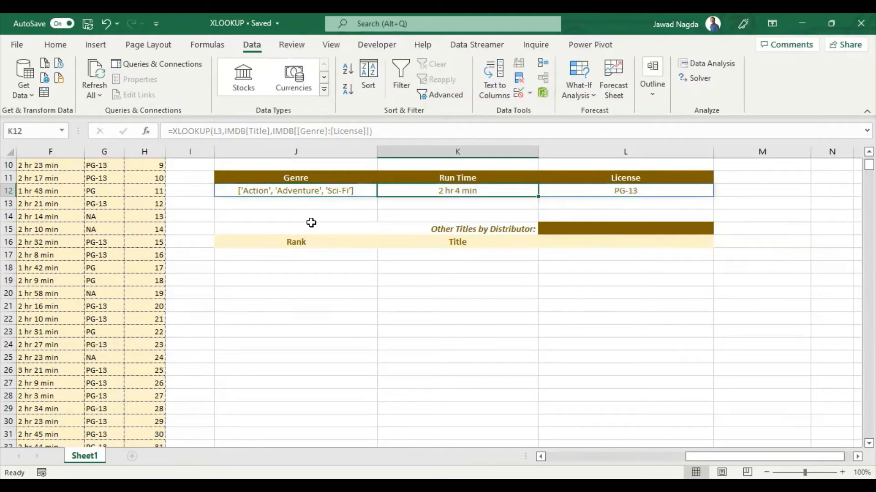
{"action": "key", "text": "Left"}
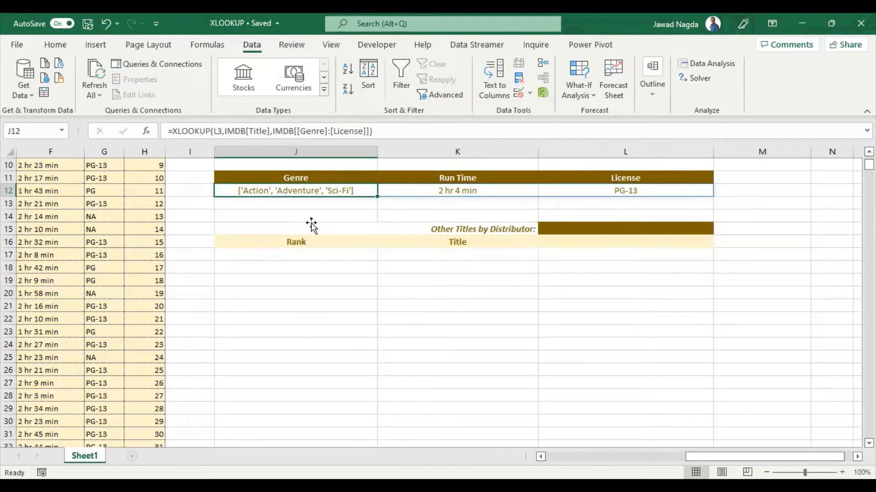
Examine the Distributor cell L9 and its lookup formula
{"action": "key", "text": "Down"}
{"action": "key", "text": "Down"}
{"action": "key", "text": "Up"}
{"action": "key", "text": "Up"}
{"action": "key", "text": "Up"}
{"action": "key", "text": "Up"}
{"action": "key", "text": "Up"}
{"action": "key", "text": "Up"}
{"action": "key", "text": "Right"}
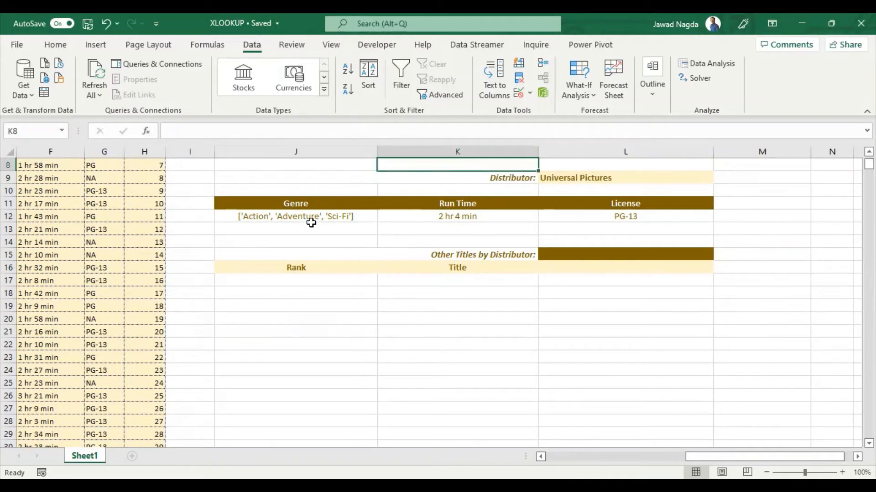
{"action": "key", "text": "Right"}
{"action": "key", "text": "Down"}
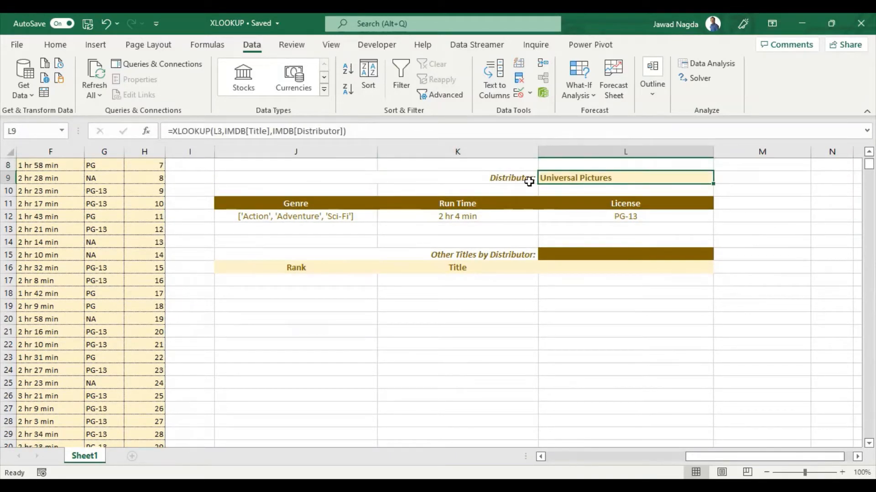
Add a drop-down list with the source Top 10, Bottom 10 to L15 beside Other Titles by Distributor and choose Top 10
{"action": "left_click", "coordinate": [606, 254]}
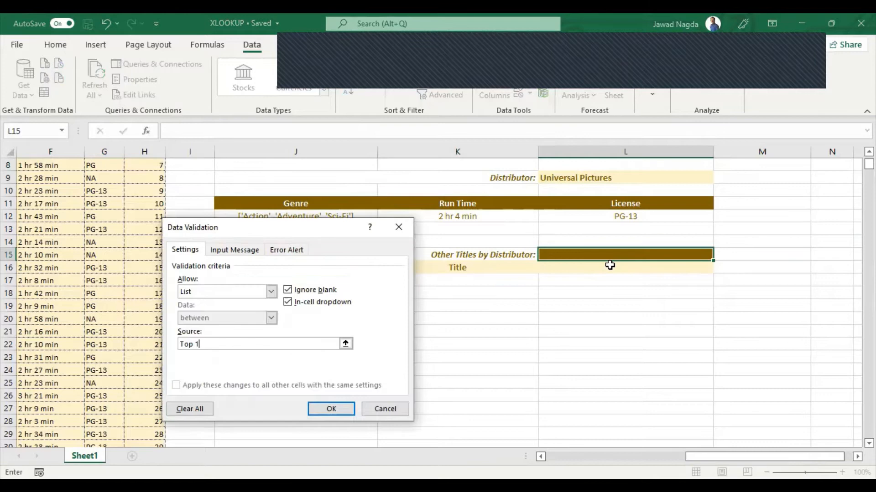
{"action": "type", "text": "10, Bottom 10"}
{"action": "key", "text": "Left"}
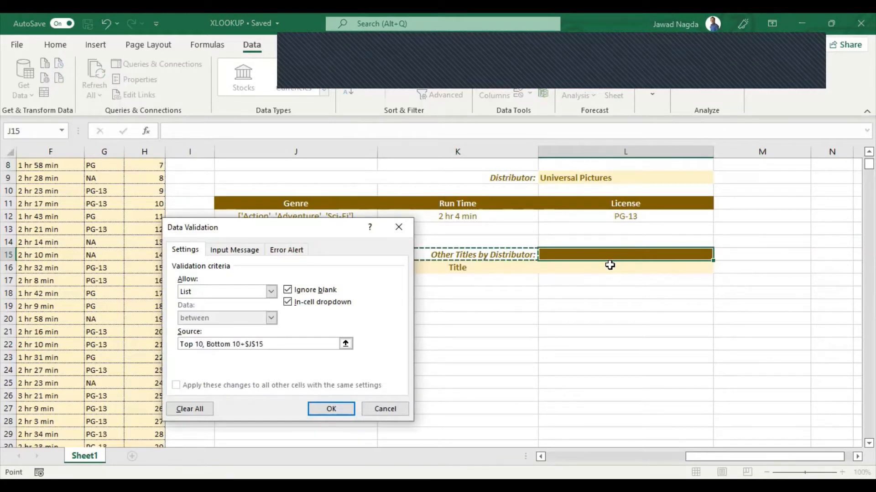
{"action": "key", "text": "BackSpace"}
{"action": "key", "text": "BackSpace"}
{"action": "key", "text": "BackSpace"}
{"action": "key", "text": "BackSpace"}
{"action": "key", "text": "BackSpace"}
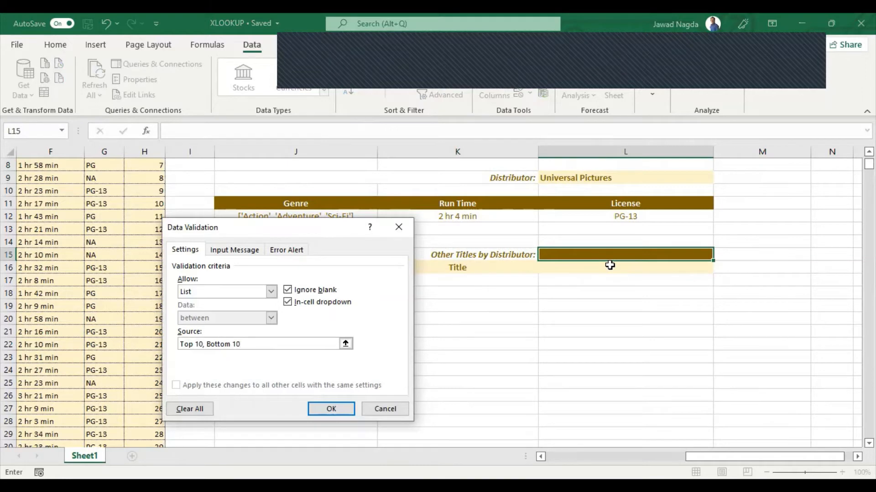
{"action": "key", "text": "Return"}
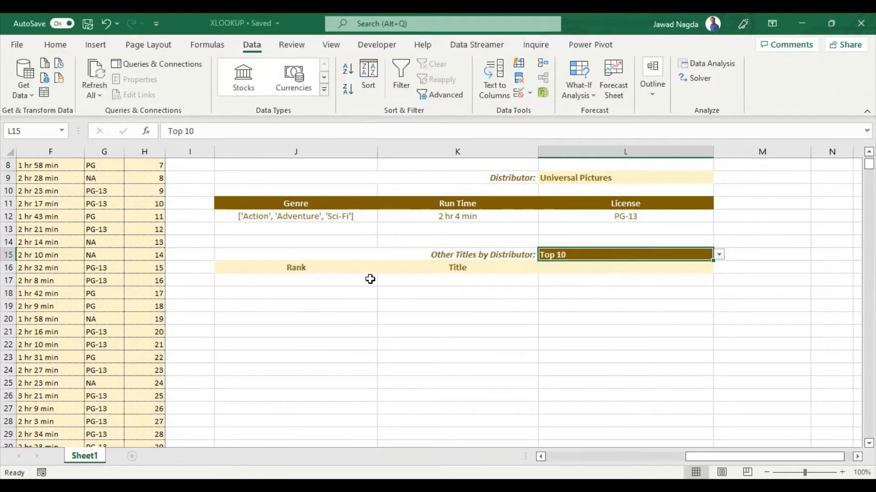
Start an IF formula in M17 that tests whether $L$15 equals "Top 10"
{"action": "left_click", "coordinate": [772, 282]}
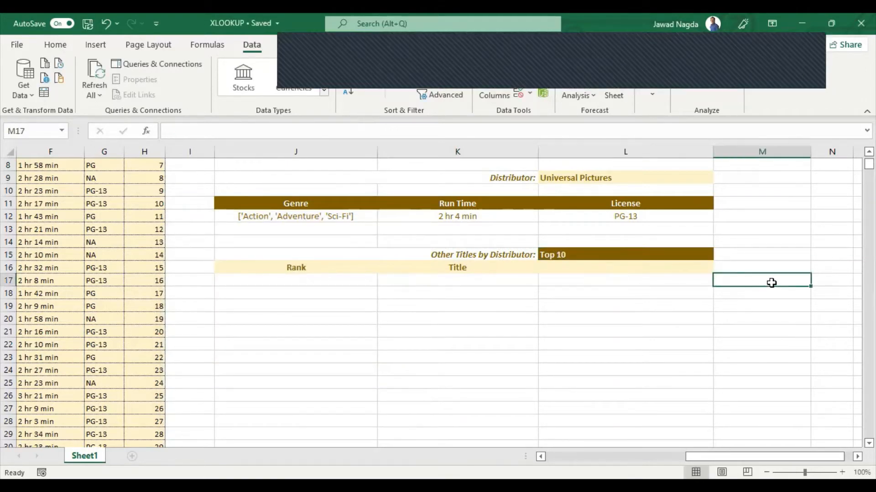
{"action": "type", "text": "="}
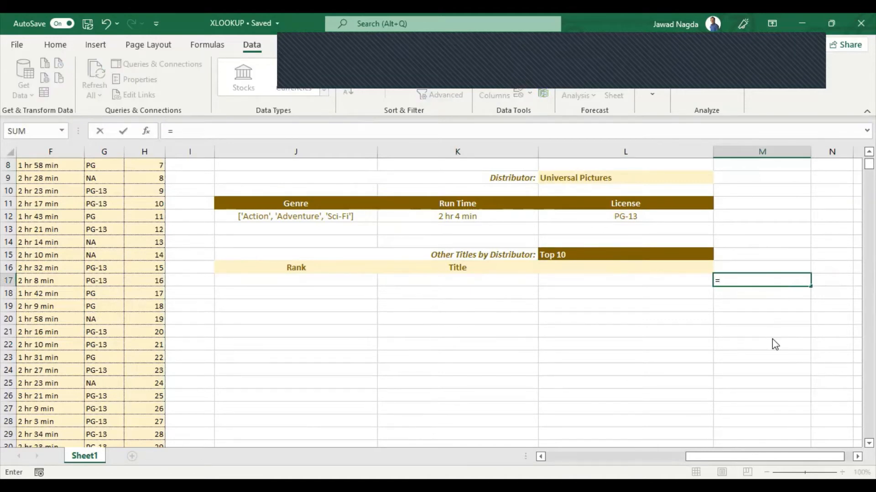
{"action": "type", "text": "L"}
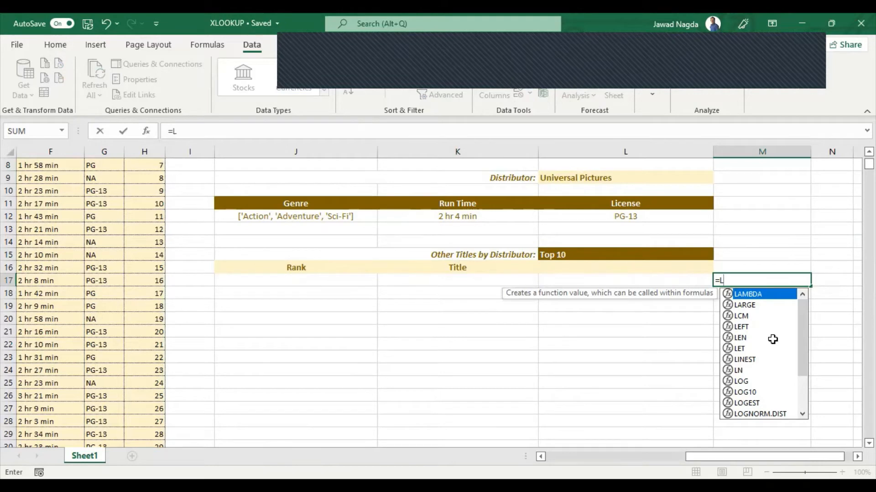
{"action": "key", "text": "BackSpace"}
{"action": "type", "text": "IF("}
{"action": "left_click", "coordinate": [650, 251]}
{"action": "key", "text": "F4"}
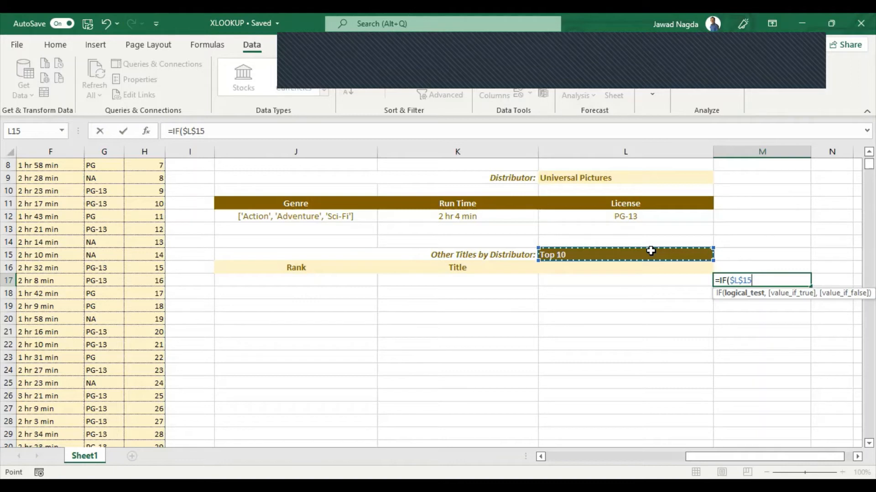
{"action": "type", "text": "=\"Top 10\","}
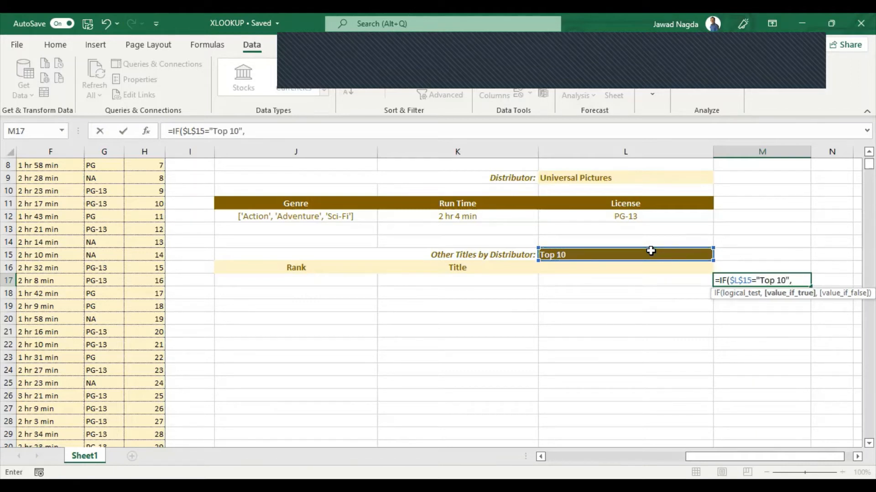
Begin the value-if-true with LARGE over FILTER of IMDB[World Sales (in $)] where IMDB[Distributor]=$L$9
{"action": "type", "text": "LAR"}
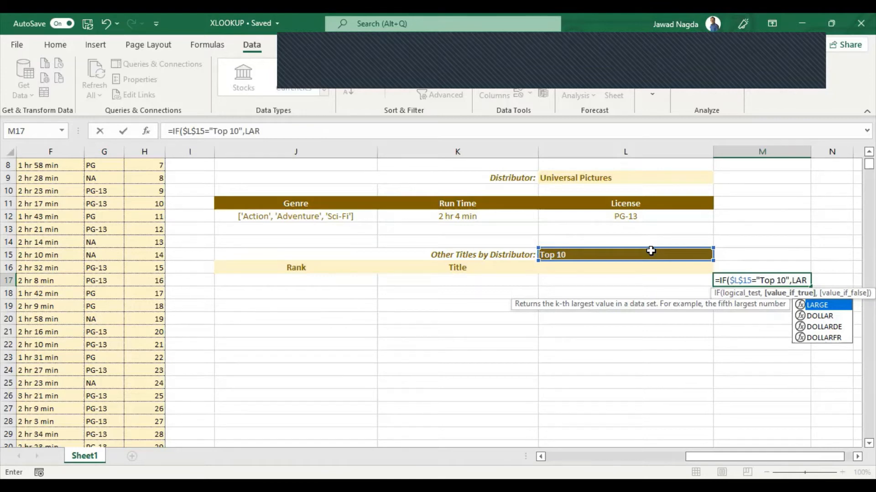
{"action": "type", "text": "GE(FILTER"}
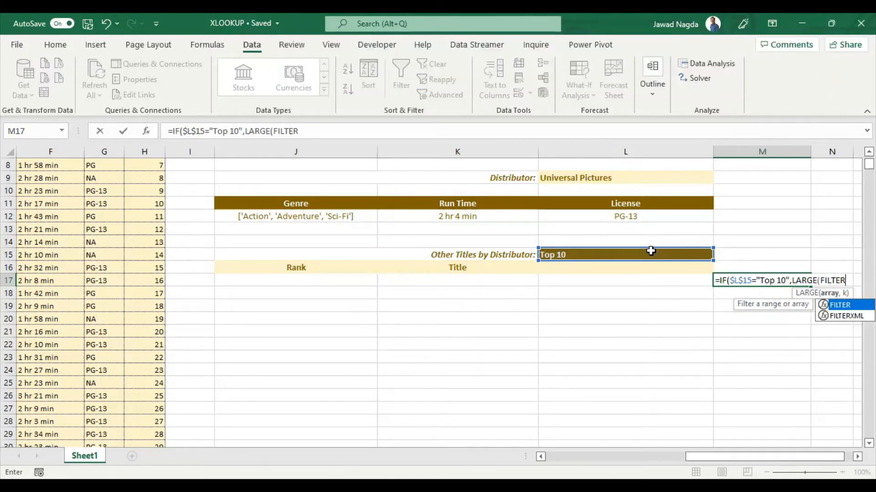
{"action": "type", "text": "("}
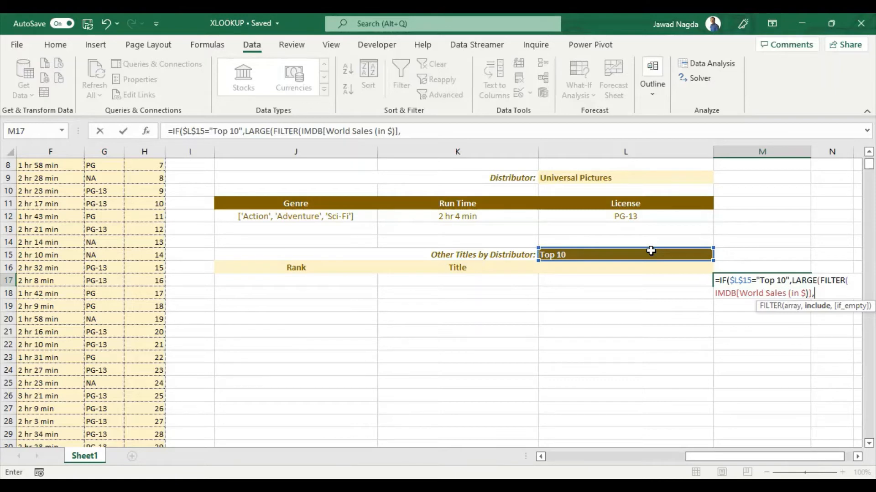
{"action": "type", "text": "IMDB"}
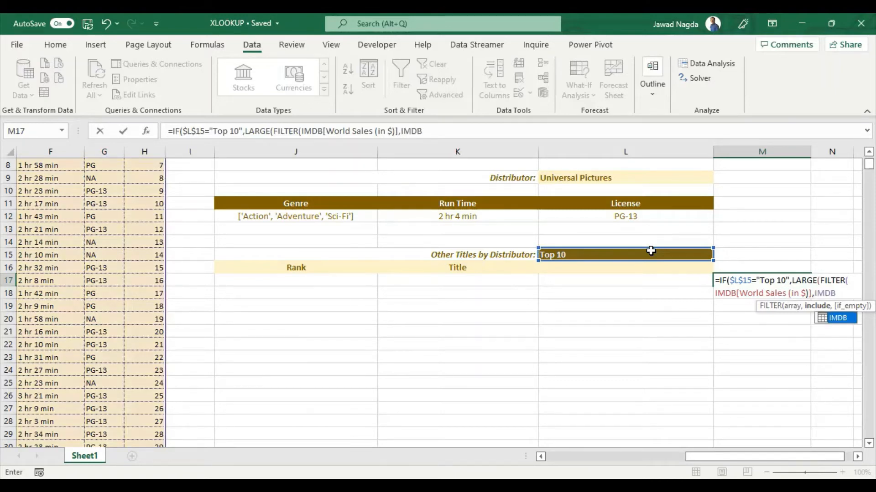
{"action": "type", "text": "[Distributor"}
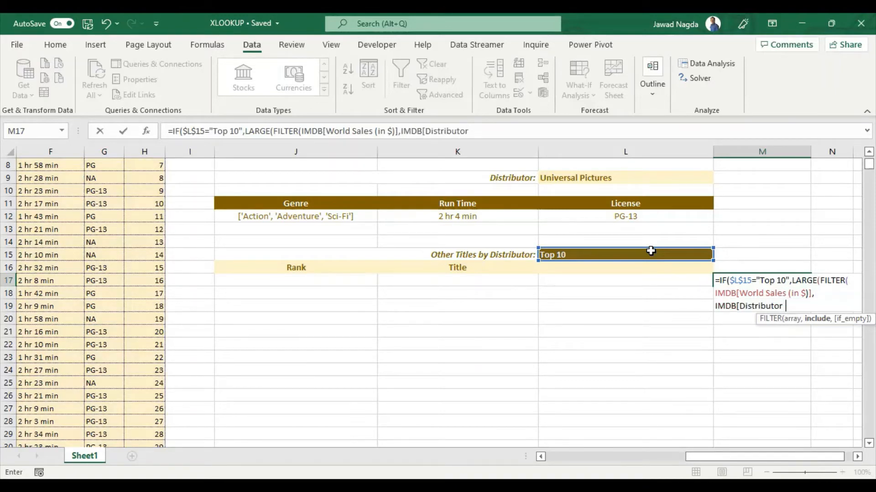
{"action": "type", "text": "]"}
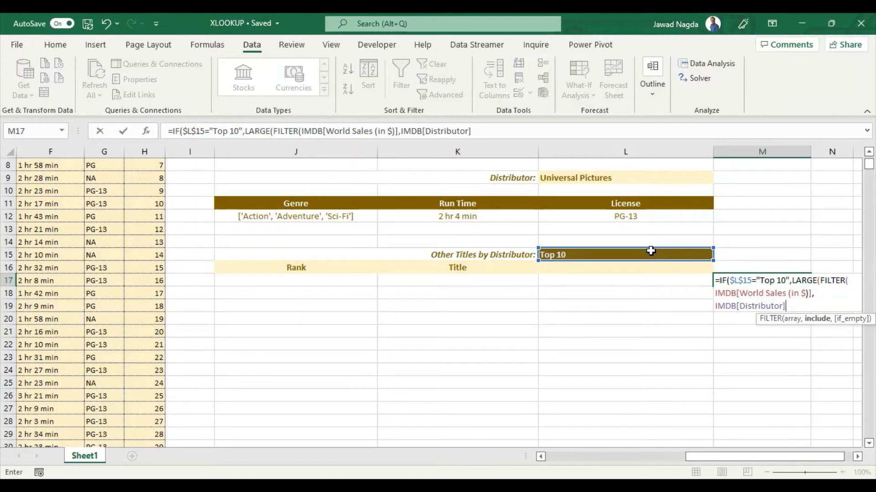
{"action": "type", "text": "="}
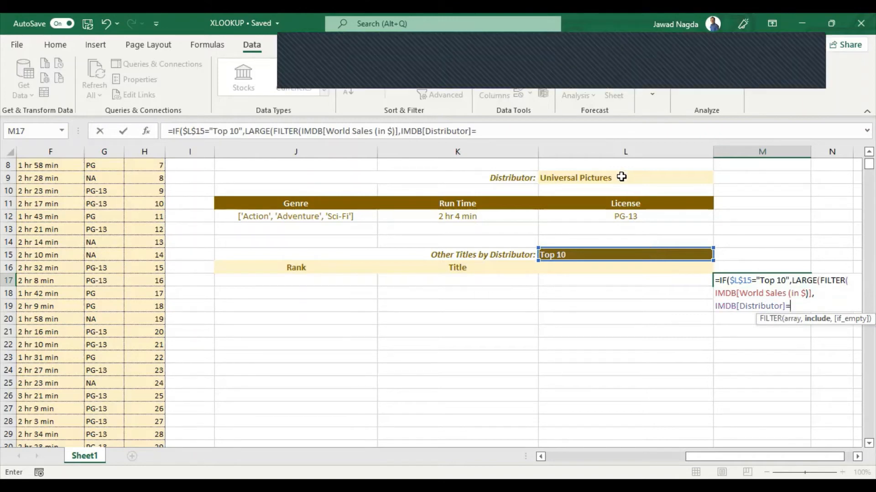
{"action": "left_click", "coordinate": [620, 177]}
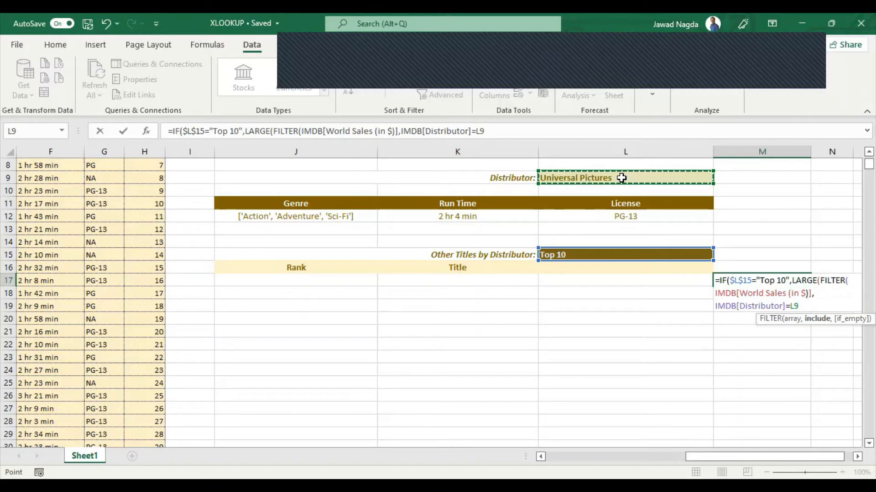
{"action": "key", "text": "F4"}
{"action": "type", "text": ")"}
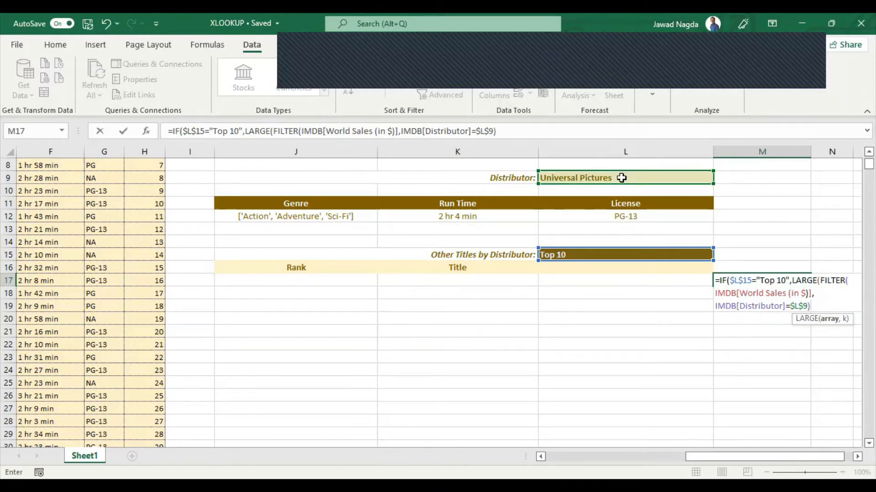
Use SEQUENCE(10) as the k argument of LARGE, close it, and continue to the value-if-false argument
{"action": "type", "text": ",1"}
{"action": "key", "text": "BackSpace"}
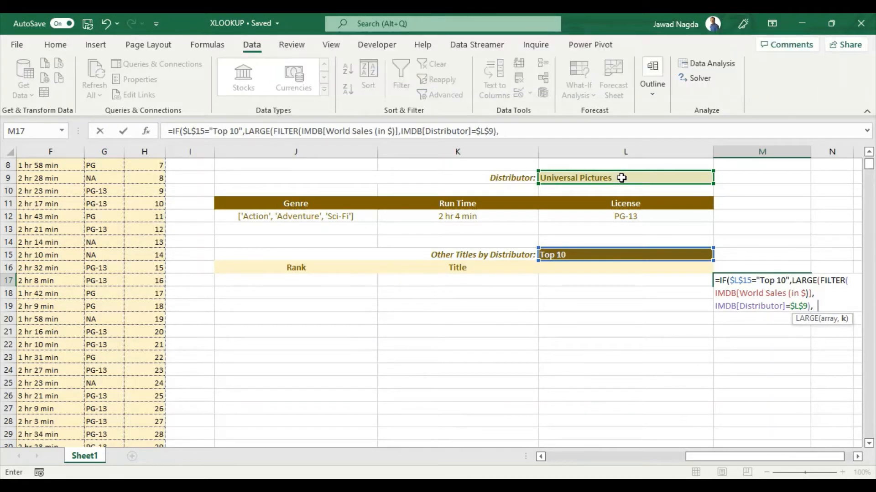
{"action": "type", "text": "SEQUENCE"}
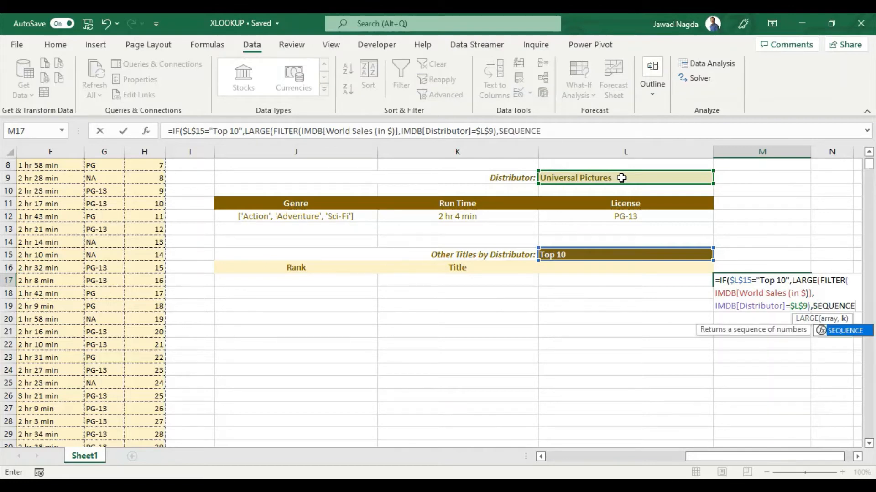
{"action": "type", "text": "("}
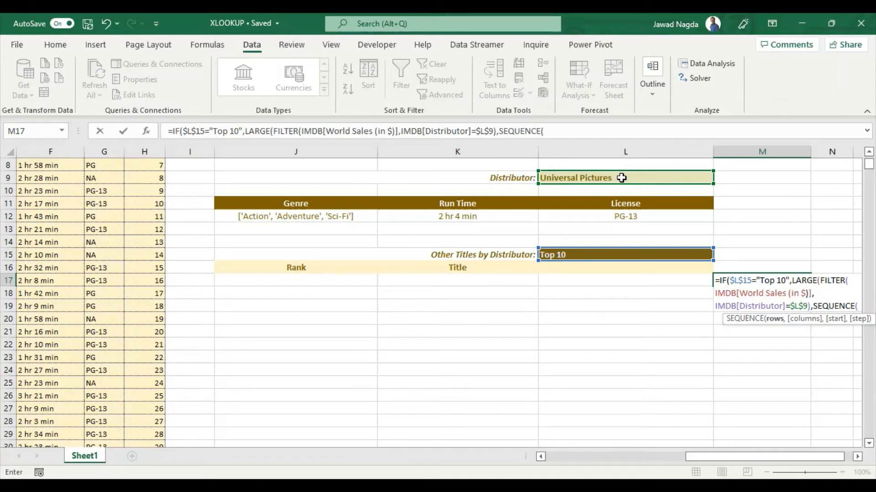
{"action": "type", "text": "10)"}
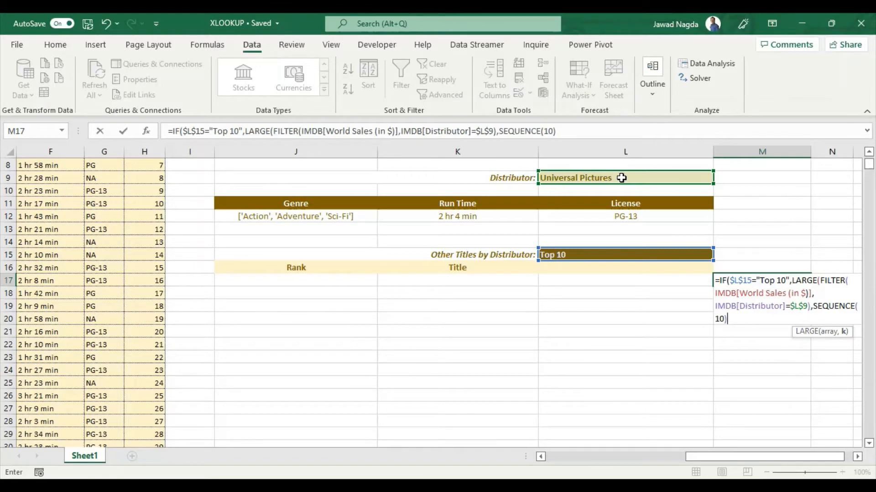
{"action": "type", "text": ")"}
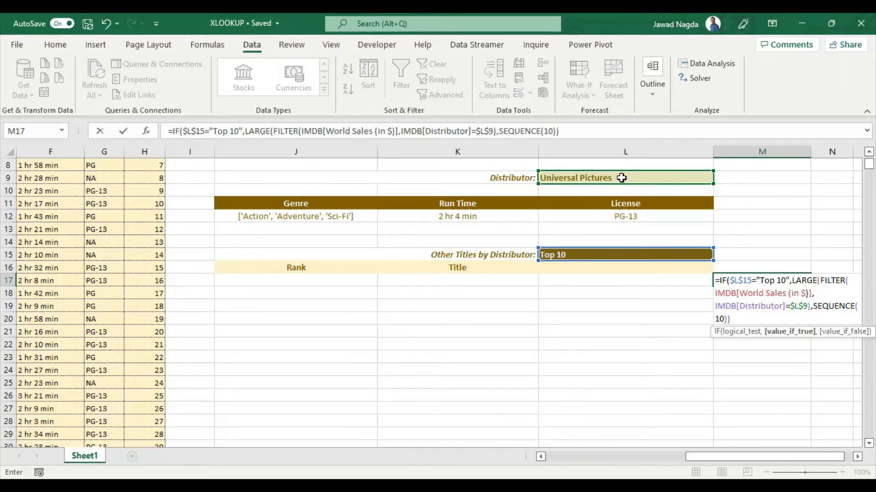
{"action": "key", "text": "Return"}
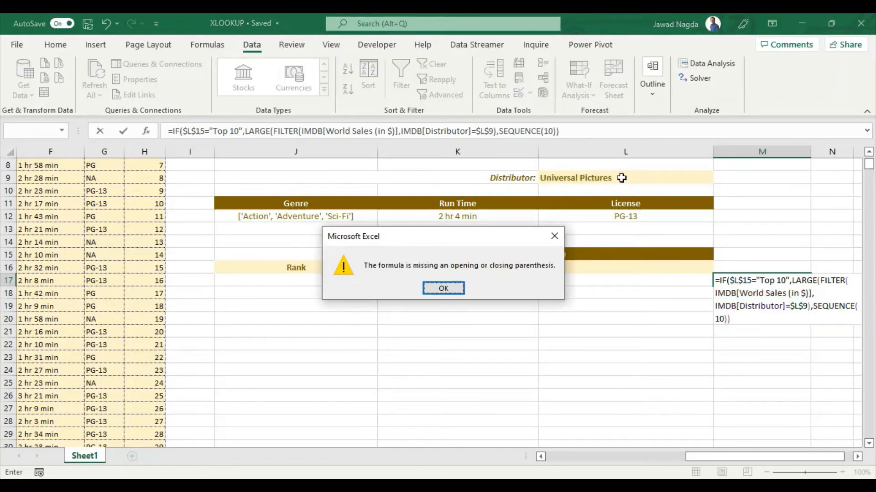
{"action": "key", "text": "Return"}
{"action": "type", "text": ","}
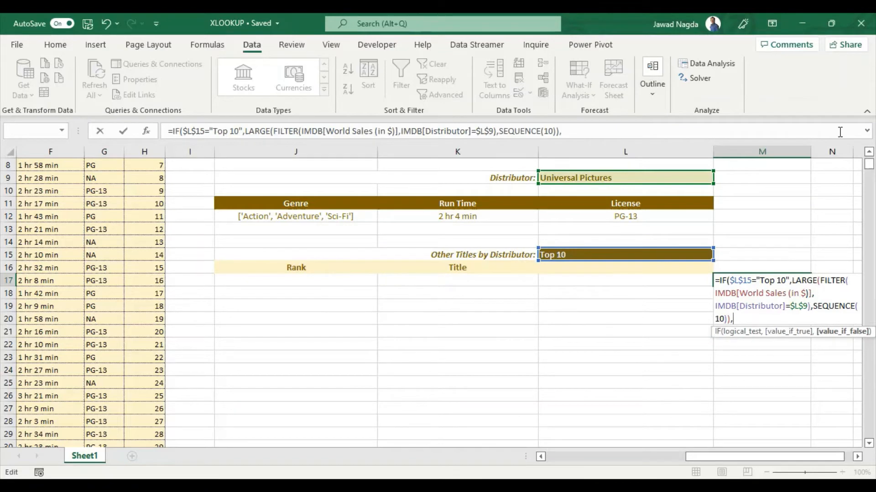
Copy the whole LARGE(FILTER(...),SEQUENCE(10)) expression into the value-if-false argument of the M17 formula
{"action": "left_click", "coordinate": [805, 288]}
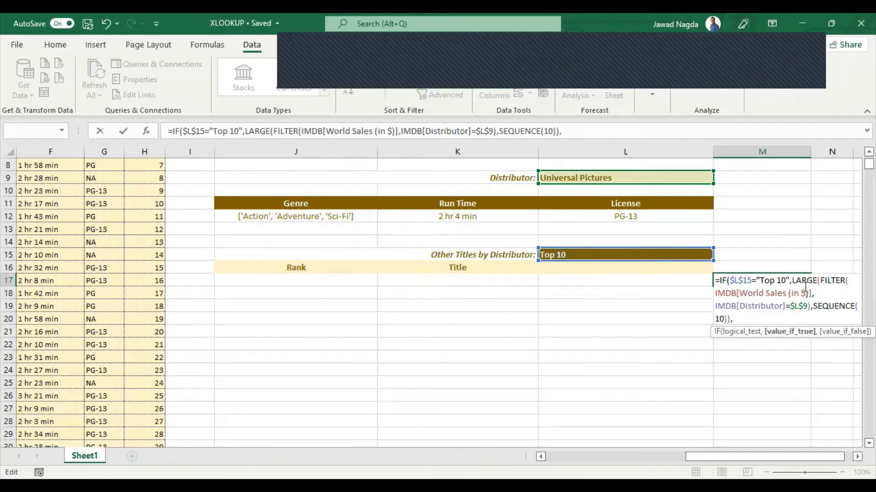
{"action": "key", "text": "ctrl+shift+Left"}
{"action": "key", "text": "ctrl+shift+Left"}
{"action": "key", "text": "ctrl+shift+Left"}
{"action": "key", "text": "ctrl+shift+Left"}
{"action": "key", "text": "ctrl+shift+Left"}
{"action": "key", "text": "ctrl+shift+Left"}
{"action": "key", "text": "ctrl+shift+Left"}
{"action": "key", "text": "ctrl+shift+Left"}
{"action": "key", "text": "ctrl+shift+Left"}
{"action": "key", "text": "ctrl+shift+Left"}
{"action": "key", "text": "ctrl+shift+Left"}
{"action": "key", "text": "ctrl+shift+Left"}
{"action": "key", "text": "ctrl+c"}
{"action": "key", "text": "End"}
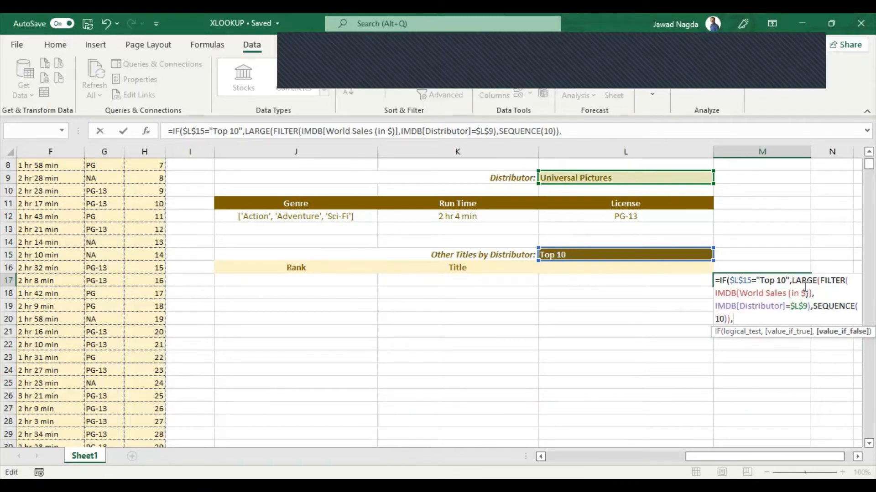
{"action": "key", "text": "ctrl+v"}
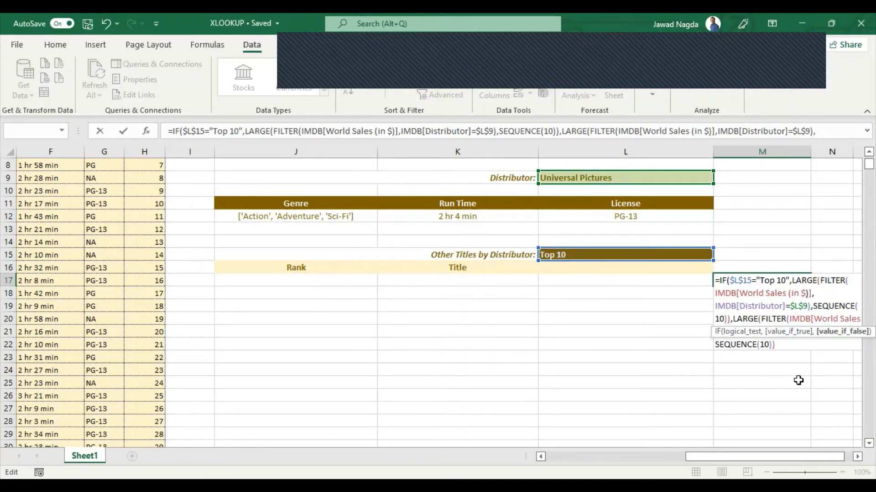
Replace LARGE with SMALL in the value-if-false copy, then close and enter the M17 formula
{"action": "type", "text": "SMALL"}
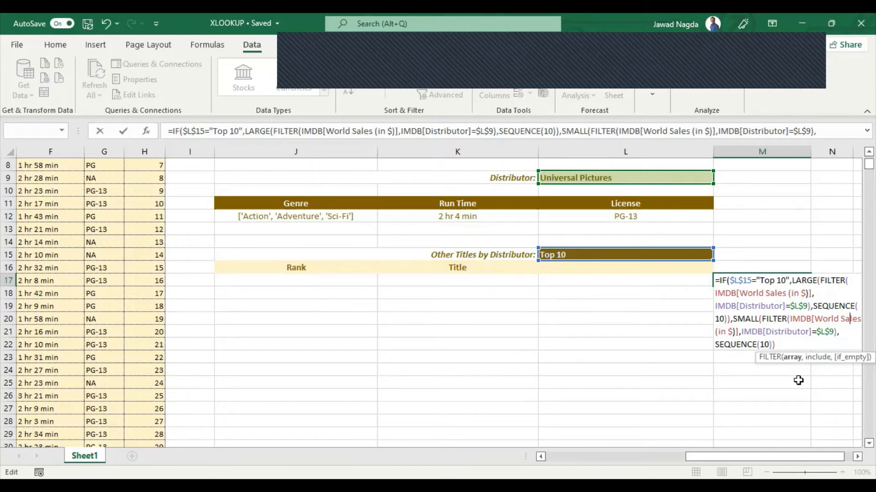
{"action": "key", "text": "ctrl+End"}
{"action": "type", "text": ")"}
{"action": "key", "text": "Return"}
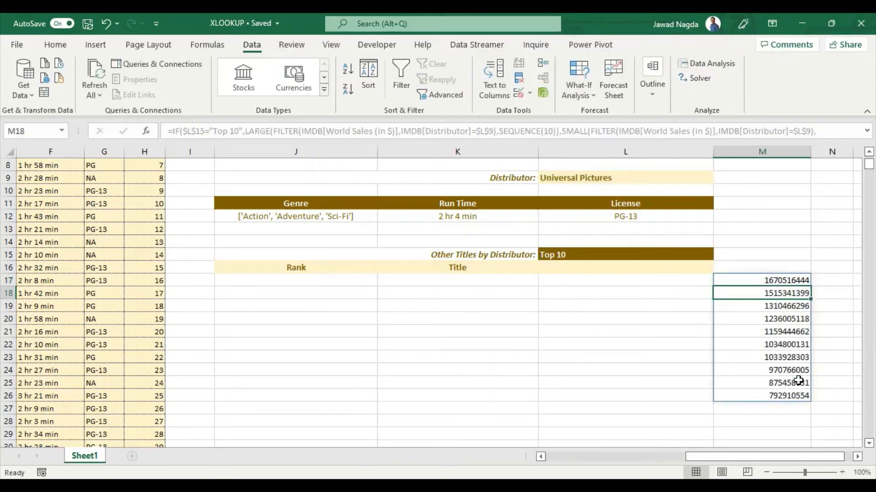
Start an XLOOKUP formula in J17 under Rank with the spilled range M17# as the lookup value
{"action": "key", "text": "Up"}
{"action": "key", "text": "Left"}
{"action": "key", "text": "Left"}
{"action": "key", "text": "Left"}
{"action": "key", "text": "F2"}
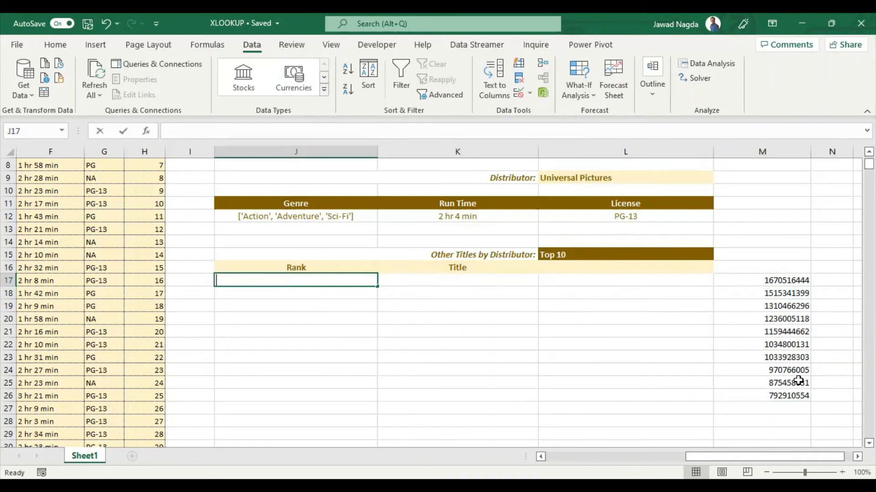
{"action": "type", "text": "=XLOOKUP("}
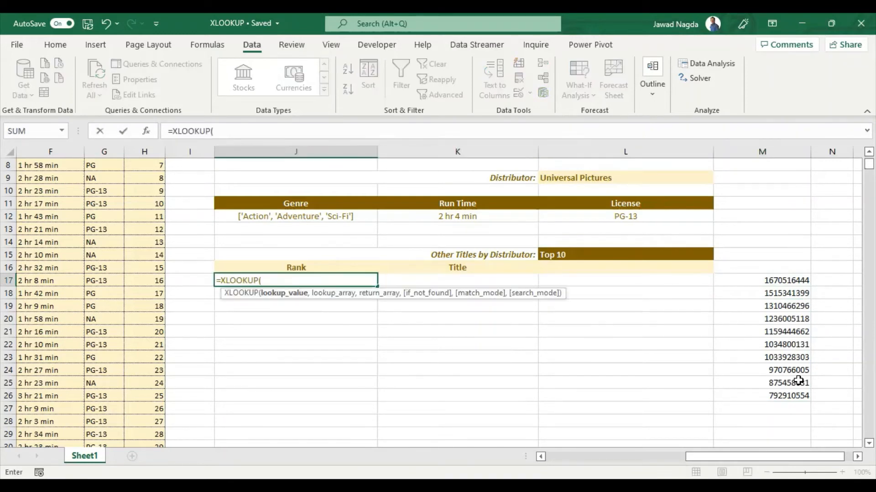
{"action": "left_click", "coordinate": [719, 218]}
{"action": "key", "text": "Up"}
{"action": "key", "text": "Up"}
{"action": "key", "text": "Up"}
{"action": "key", "text": "Up"}
{"action": "key", "text": "Up"}
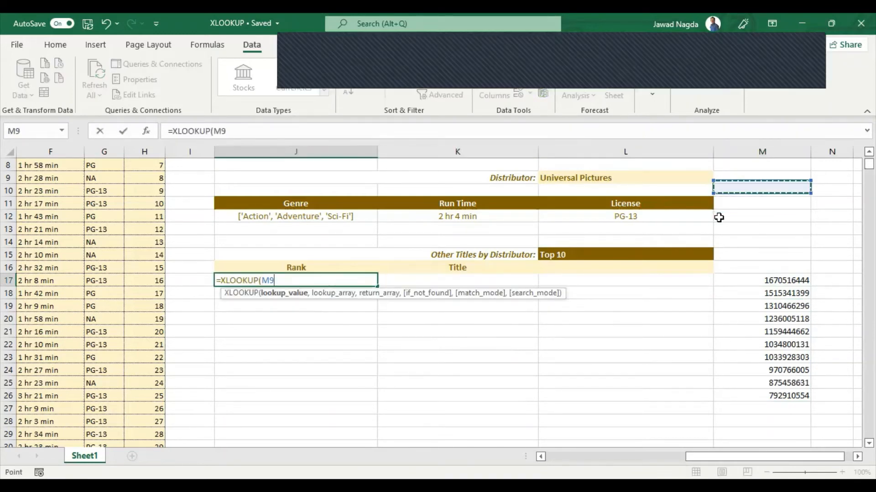
{"action": "key", "text": "Down"}
{"action": "key", "text": "Down"}
{"action": "key", "text": "Down"}
{"action": "key", "text": "Down"}
{"action": "key", "text": "Down"}
{"action": "key", "text": "Down"}
{"action": "key", "text": "Down"}
{"action": "key", "text": "Down"}
{"action": "key", "text": "Down"}
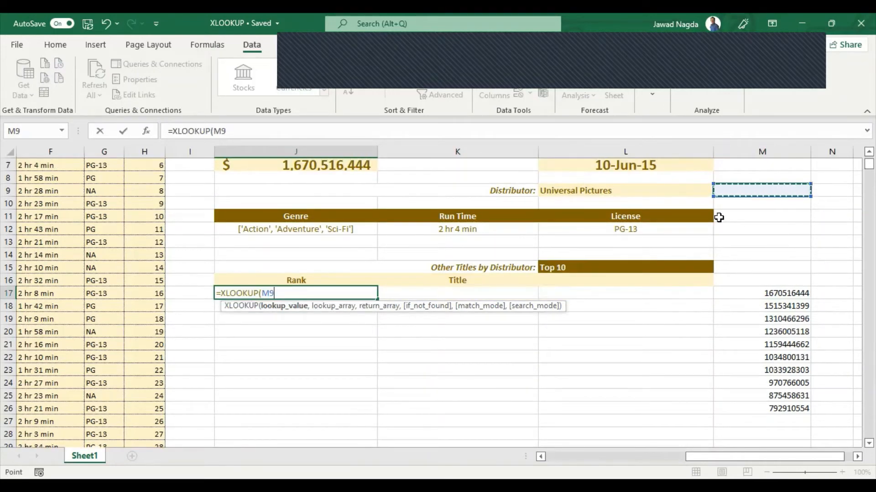
{"action": "key", "text": "Down"}
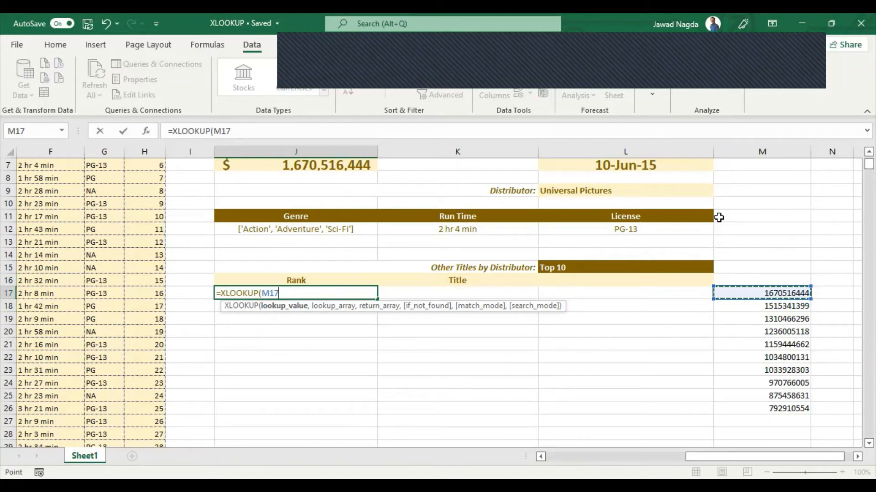
{"action": "key", "text": "F2"}
{"action": "type", "text": "#"}
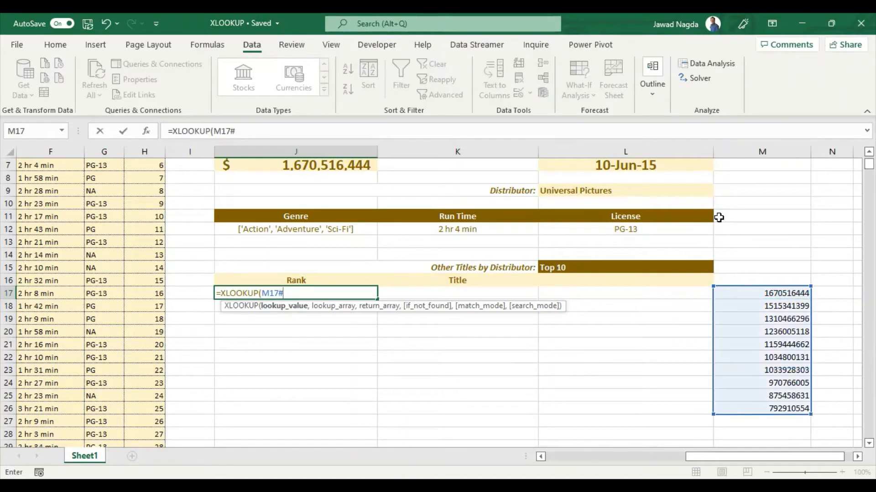
Set the lookup array of the J17 XLOOKUP to the IMDB[World Sales (in $)] column
{"action": "type", "text": ","}
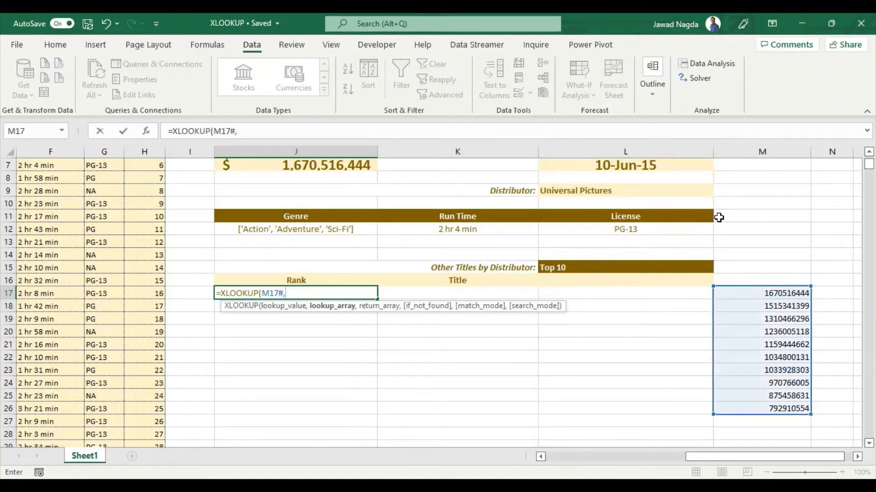
{"action": "type", "text": "IMDB["}
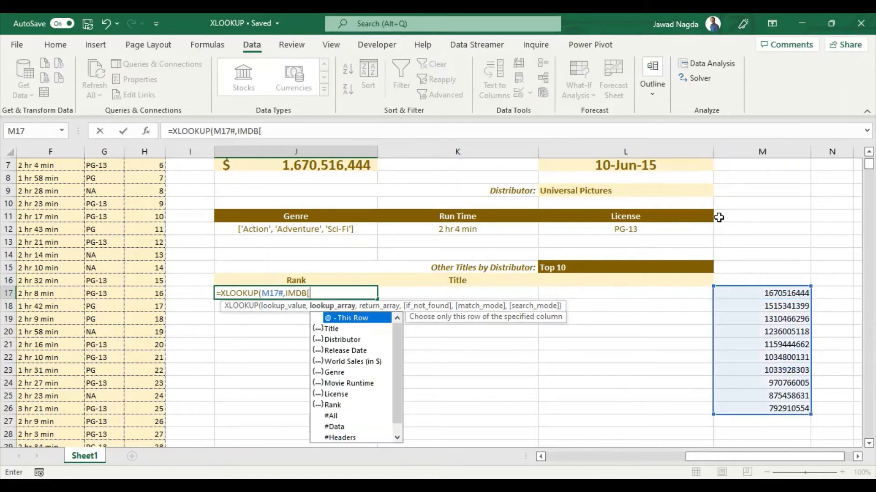
{"action": "key", "text": "Down"}
{"action": "key", "text": "Down"}
{"action": "key", "text": "Down"}
{"action": "key", "text": "Down"}
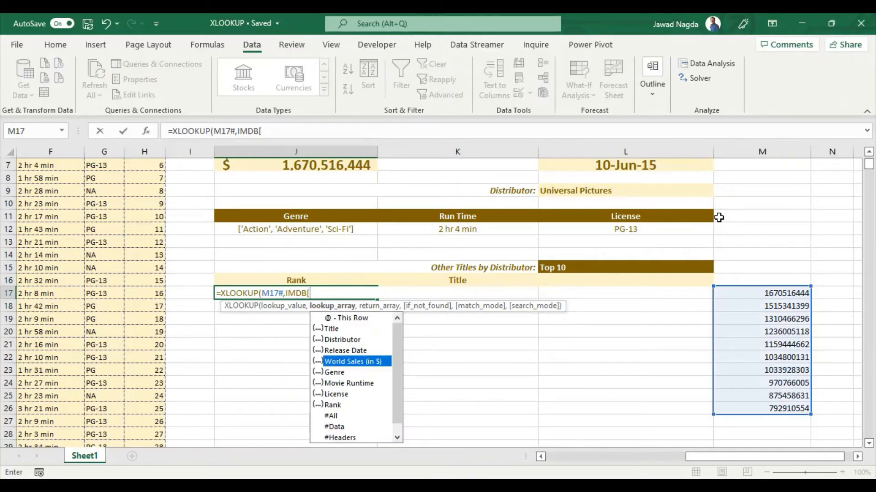
{"action": "key", "text": "Tab"}
{"action": "type", "text": "]"}
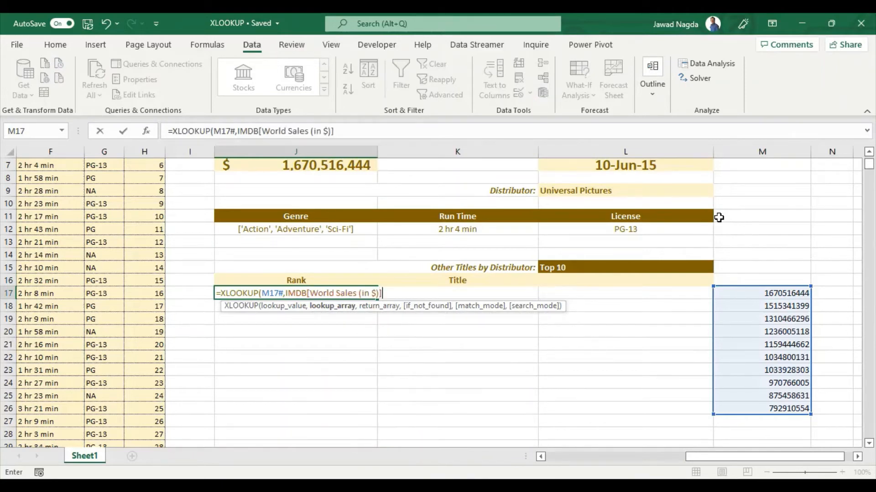
Use IMDB[Rank] as the return array, then close and enter the J17 formula
{"action": "type", "text": ",["}
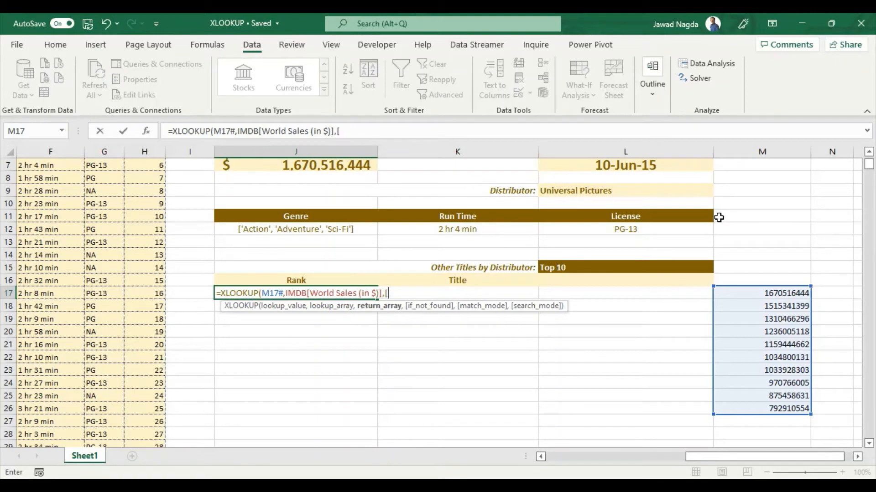
{"action": "key", "text": "BackSpace"}
{"action": "type", "text": "IMDB[R"}
{"action": "key", "text": "Down"}
{"action": "key", "text": "Tab"}
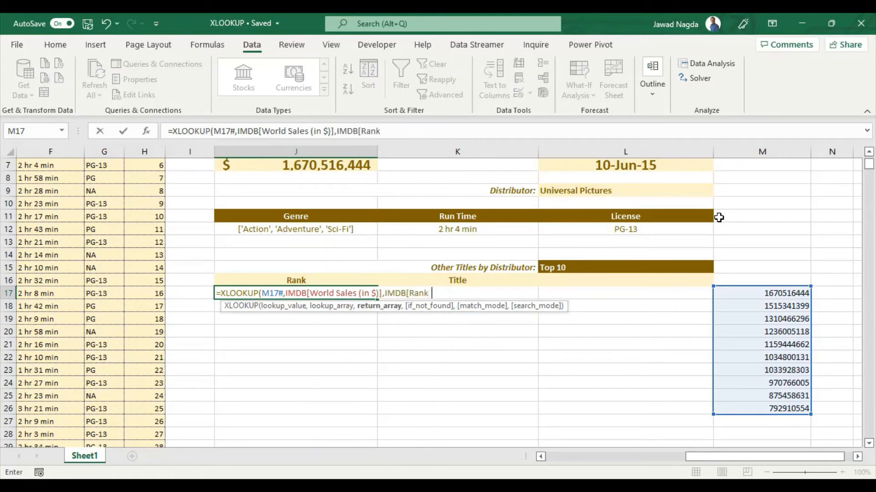
{"action": "type", "text": "])"}
{"action": "key", "text": "Return"}
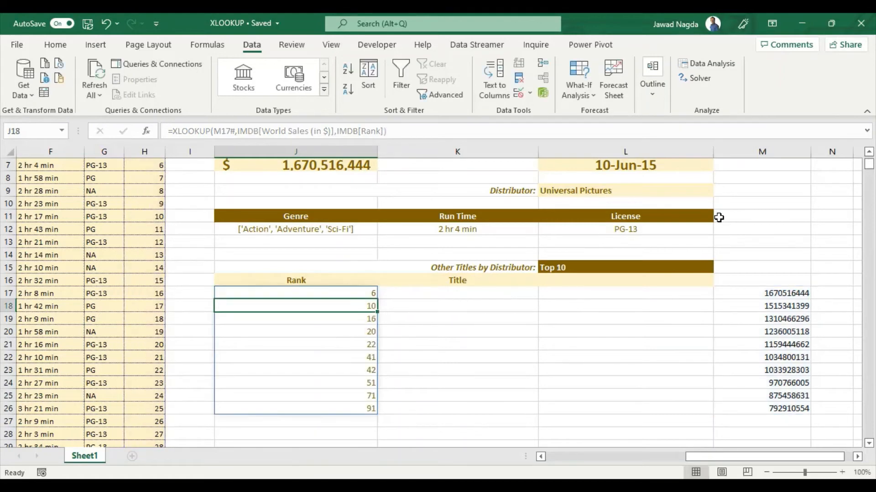
Copy the Rank formula text from J17 into K17 under Title, keeping it open for editing
{"action": "key", "text": "Up"}
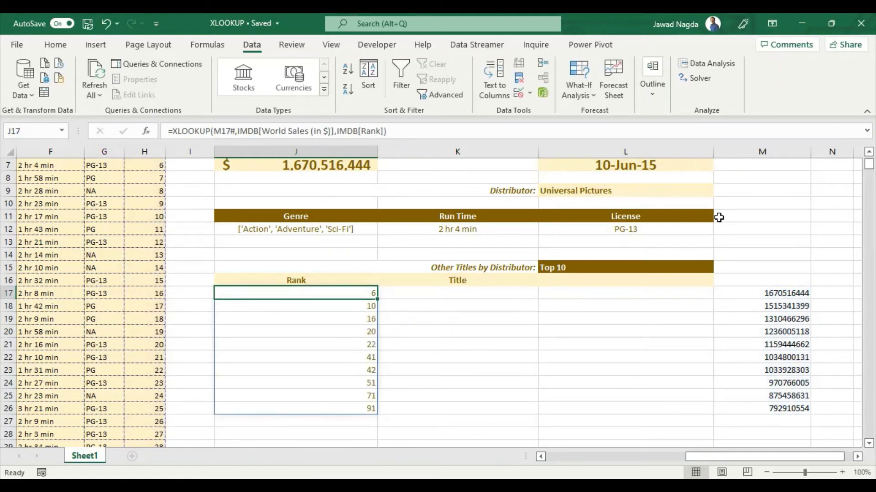
{"action": "key", "text": "F2"}
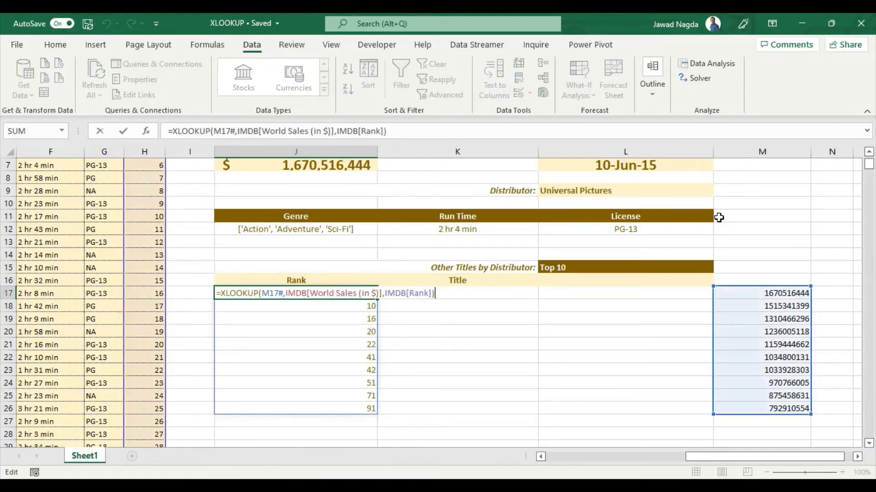
{"action": "key", "text": "Escape"}
{"action": "key", "text": "Right"}
{"action": "key", "text": "F2"}
{"action": "type", "text": "=XLOOKUP(M17#,IMDB[World Sales (in $)],IMDB[Rank])"}
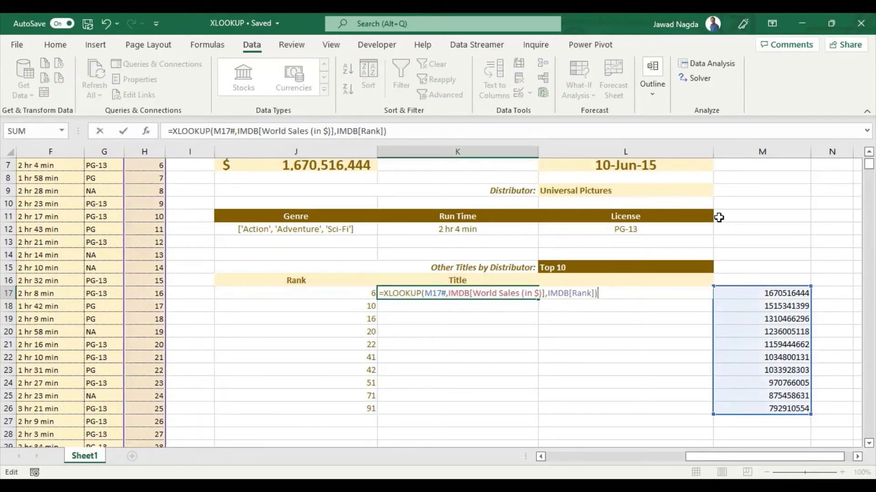
Replace Rank with Title in the return array of the K17 formula and enter it
{"action": "key", "text": "Left"}
{"action": "key", "text": "Left"}
{"action": "key", "text": "ctrl+shift+Left"}
{"action": "type", "text": "Tit"}
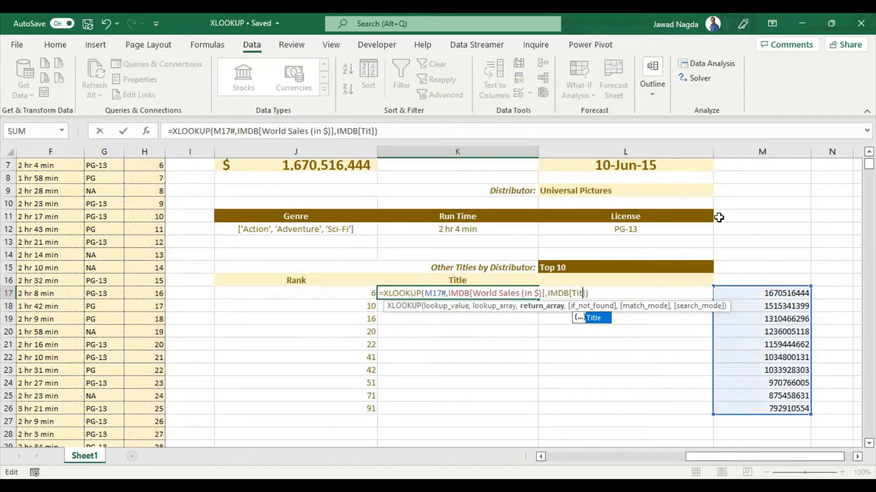
{"action": "key", "text": "Tab"}
{"action": "key", "text": "Return"}
Open the data validation settings for the empty header cell L16 beside Title
{"action": "key", "text": "Up"}
{"action": "key", "text": "Right"}
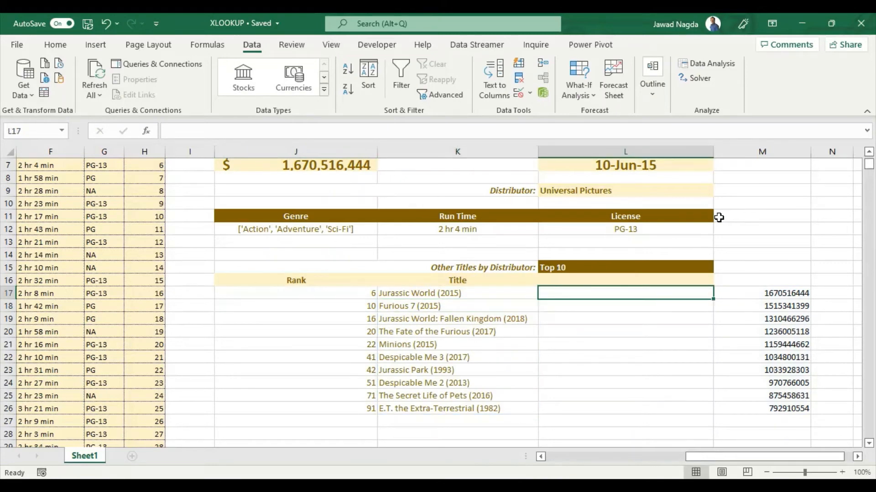
{"action": "key", "text": "Up"}
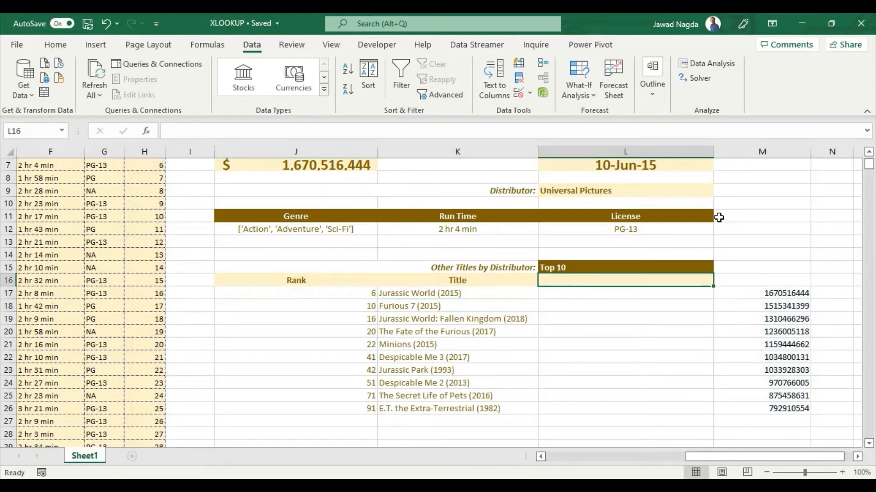
{"action": "key", "text": "alt"}
{"action": "key", "text": "a"}
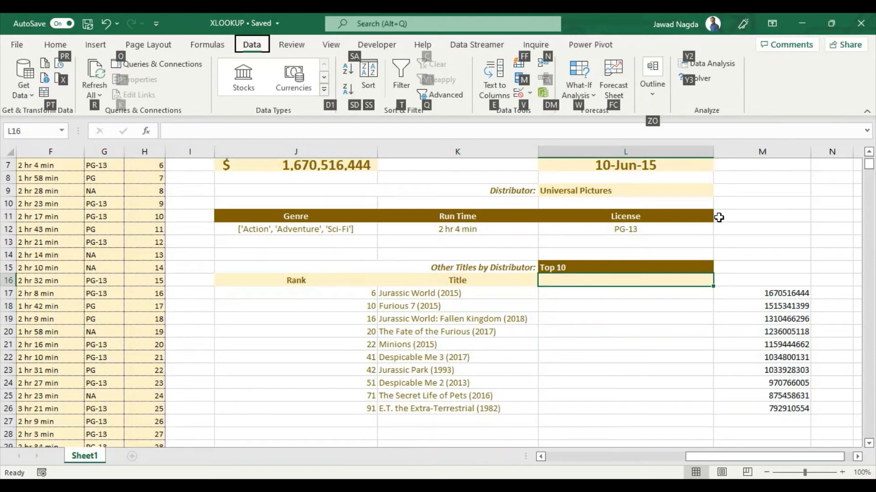
{"action": "key", "text": "v"}
{"action": "key", "text": "v"}
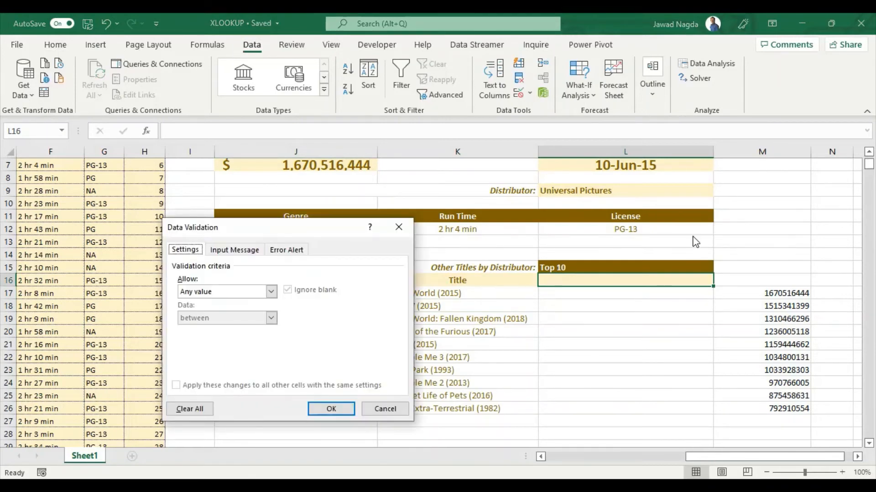
{"action": "key", "text": "alt+a"}
{"action": "key", "text": "alt+Down"}
{"action": "key", "text": "l"}
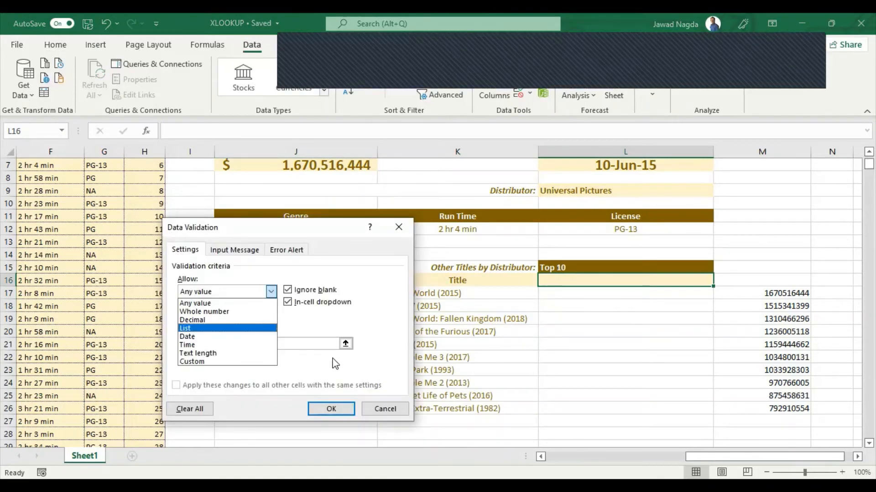
{"action": "key", "text": "Escape"}
{"action": "key", "text": "alt+c"}
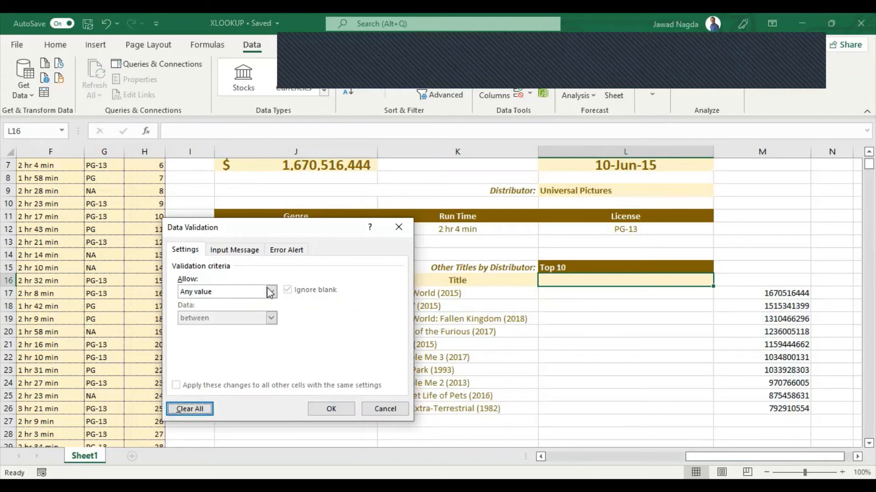
Set the L16 validation to allow a List and start picking its source range from the sheet
{"action": "left_click", "coordinate": [271, 292]}
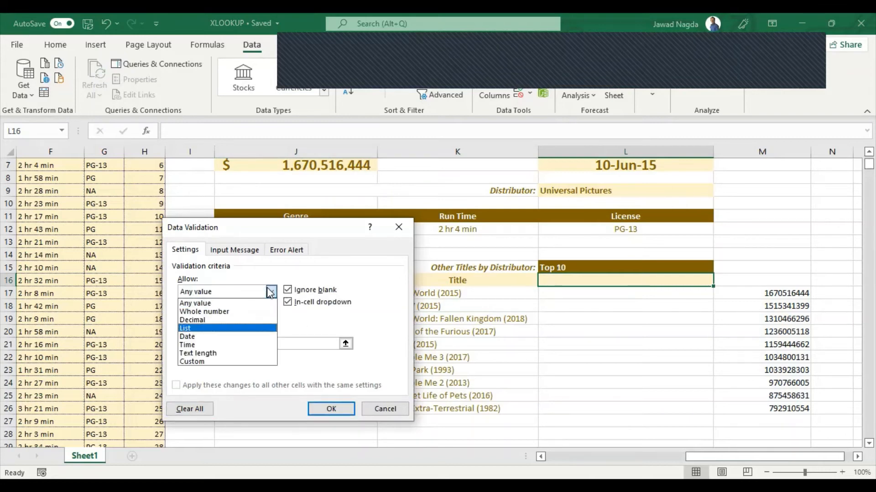
{"action": "left_click", "coordinate": [191, 328]}
{"action": "left_click", "coordinate": [346, 343]}
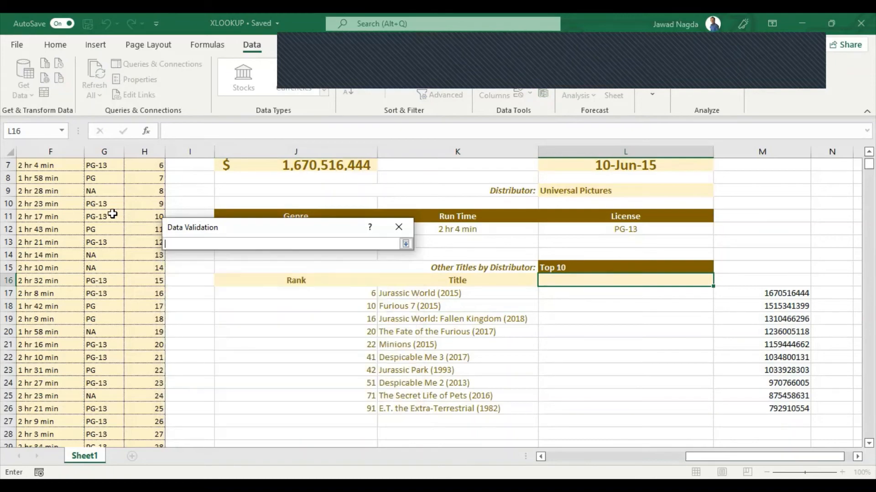
Use the table headers C1:G1, Release Date through License, as the list source and apply the validation
{"action": "left_click", "coordinate": [112, 214]}
{"action": "key", "text": "ctrl+Up"}
{"action": "key", "text": "ctrl+Left"}
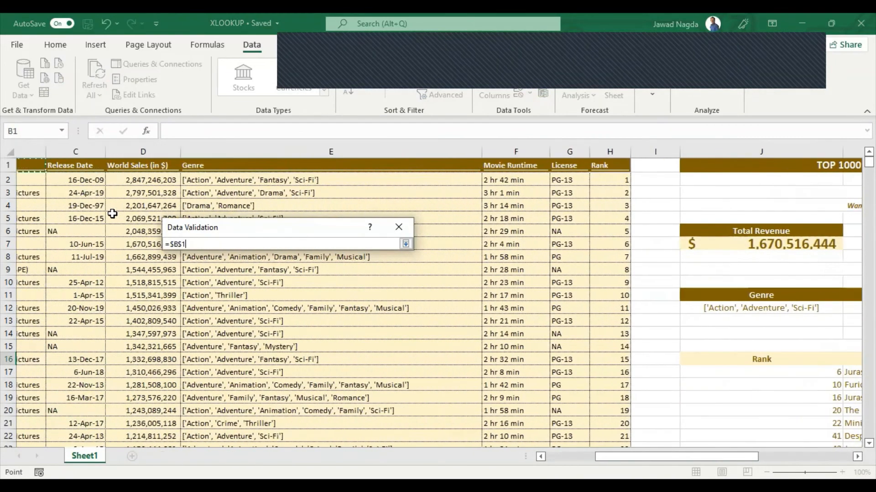
{"action": "key", "text": "Right"}
{"action": "key", "text": "Right"}
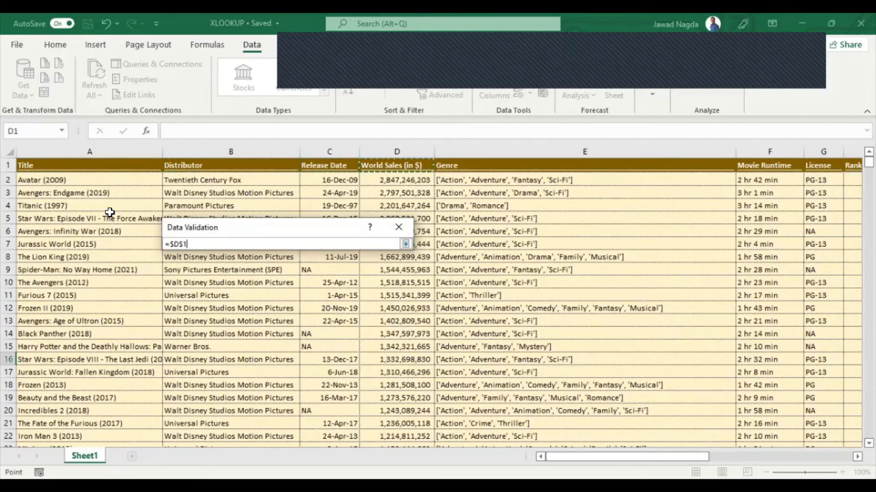
{"action": "key", "text": "shift+Right"}
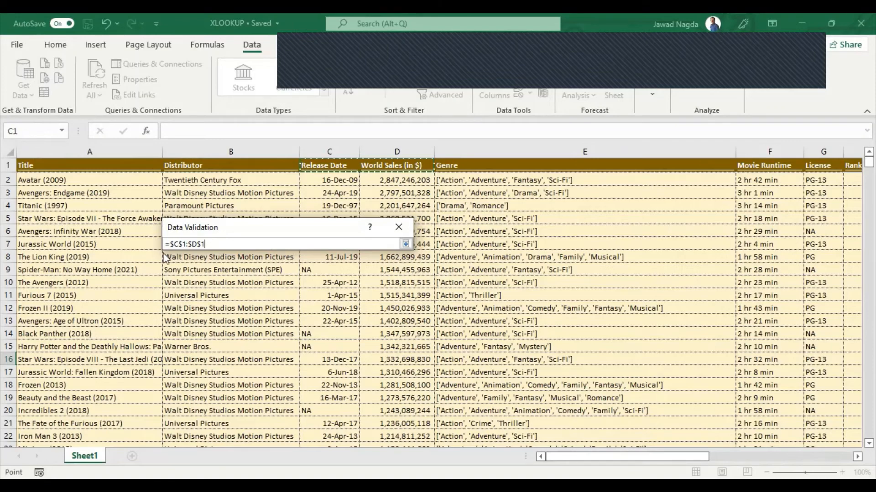
{"action": "key", "text": "shift+Right"}
{"action": "key", "text": "shift+Right"}
{"action": "key", "text": "shift+Right"}
{"action": "left_click", "coordinate": [406, 244]}
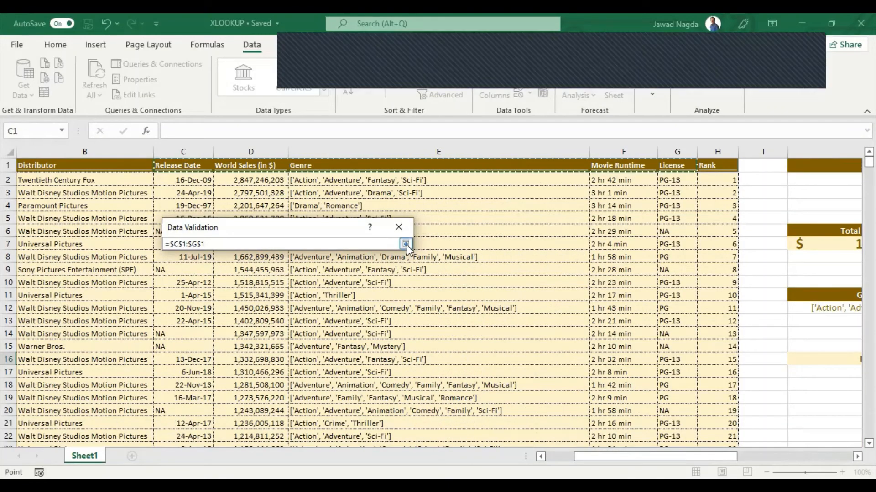
{"action": "left_click", "coordinate": [343, 410]}
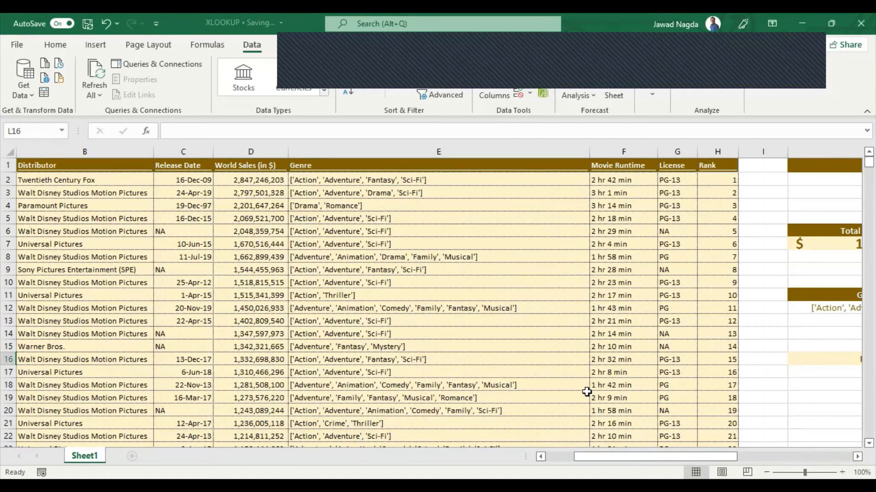
Choose Genre from the new dropdown list in L16
{"action": "key", "text": "Left"}
{"action": "key", "text": "Right"}
{"action": "key", "text": "alt+Down"}
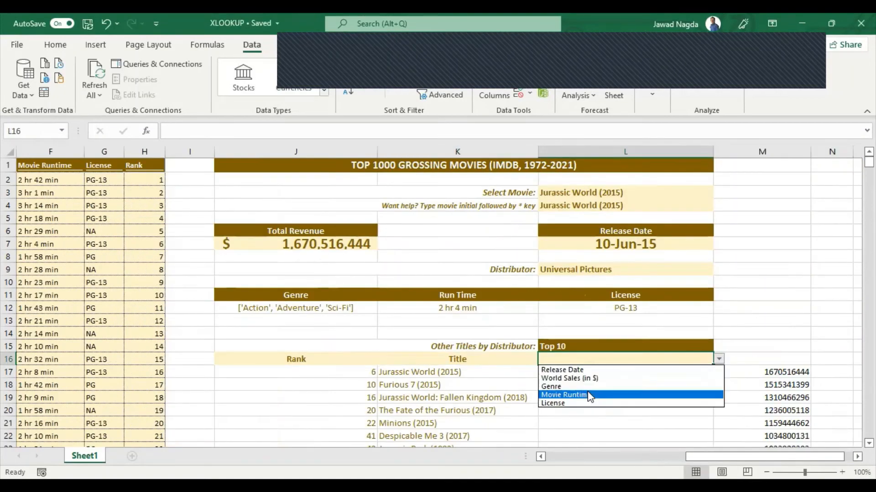
{"action": "key", "text": "Up"}
{"action": "key", "text": "Up"}
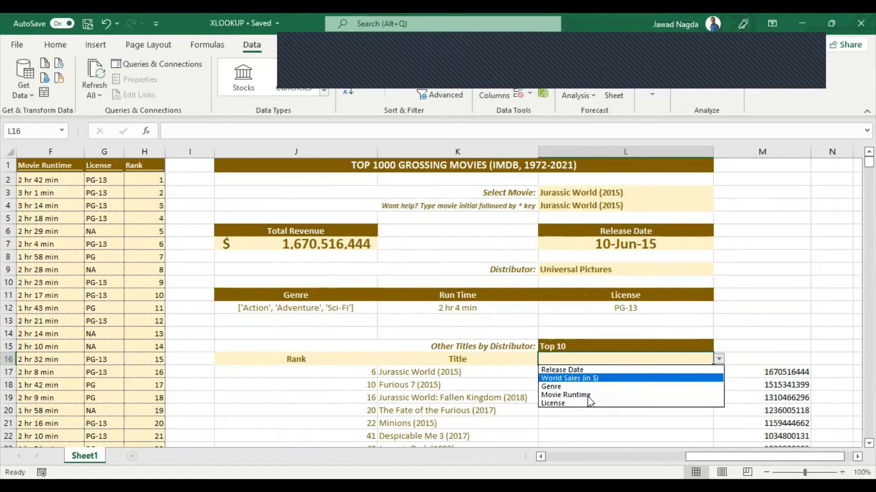
{"action": "key", "text": "Down"}
{"action": "key", "text": "Down"}
{"action": "key", "text": "Down"}
{"action": "key", "text": "Up"}
{"action": "key", "text": "Up"}
{"action": "key", "text": "Escape"}
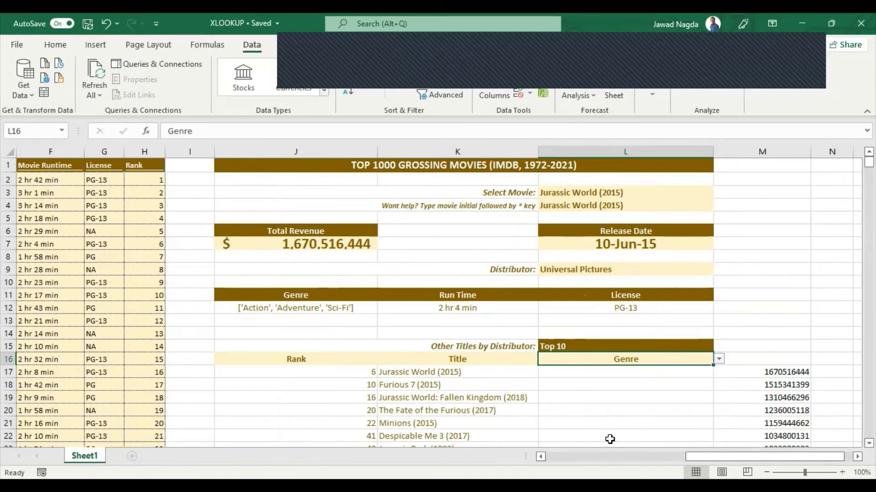
Start an XLOOKUP formula in L17 with M17 as the lookup value and IMDB[World Sales (in $)] as the lookup array
{"action": "key", "text": "Return"}
{"action": "type", "text": "="}
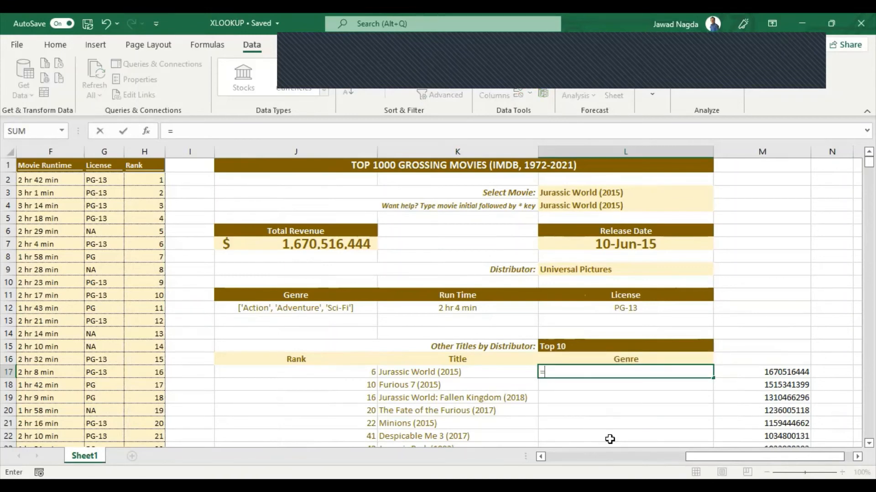
{"action": "type", "text": "XLOOKUP("}
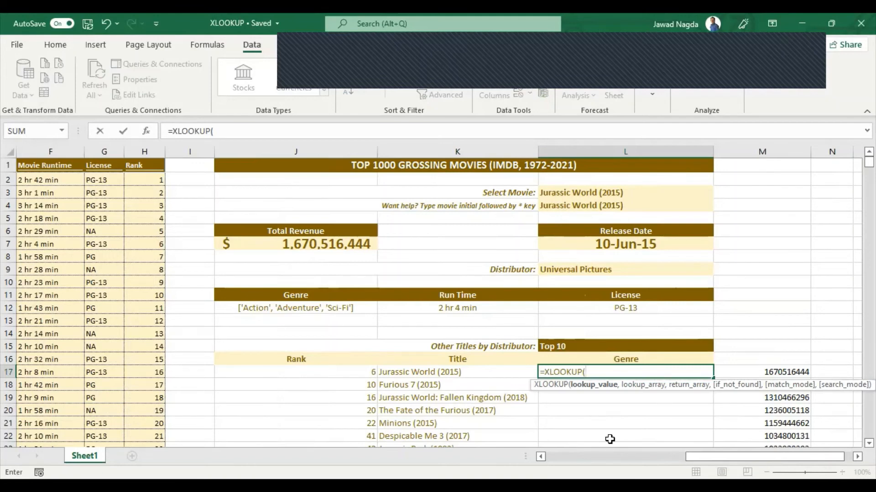
{"action": "key", "text": "Right"}
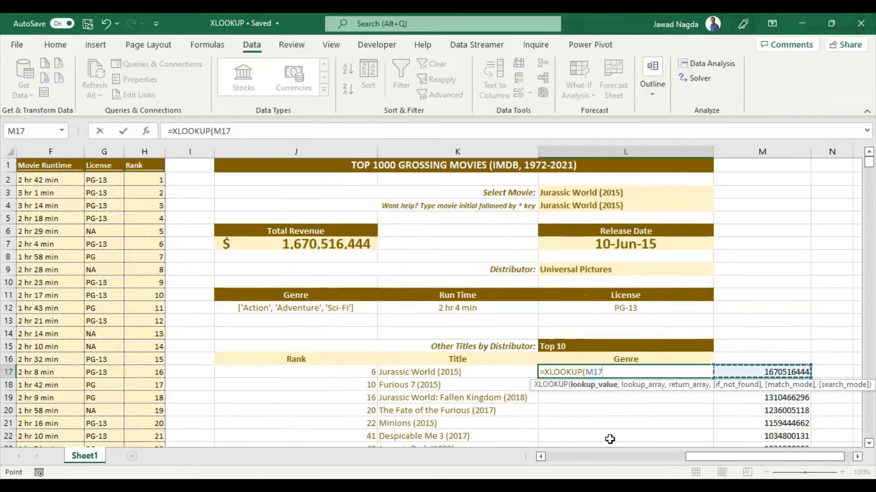
{"action": "type", "text": ","}
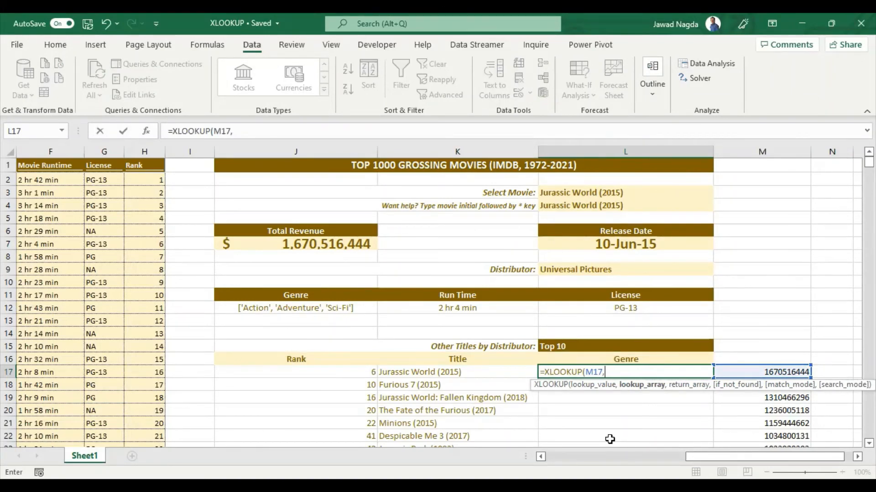
{"action": "type", "text": "IMDB[World Sales (in $)],"}
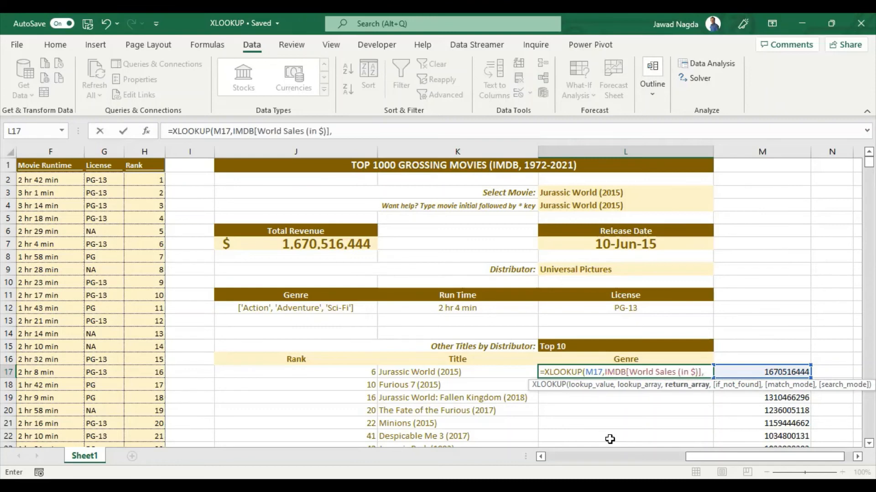
Nest a second XLOOKUP as the return array, with L16 as lookup value and the whole header row IMDB[#Headers] as lookup array
{"action": "type", "text": "XLOOKUP("}
{"action": "left_click", "coordinate": [623, 358]}
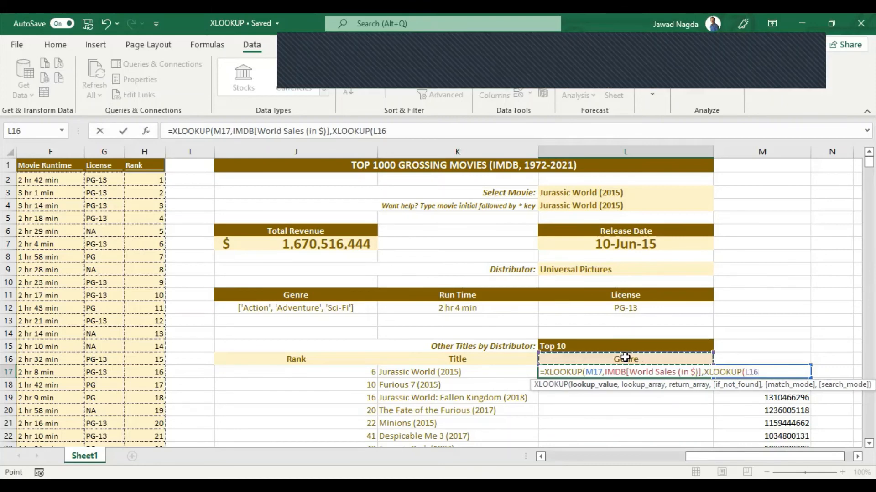
{"action": "type", "text": ",IMD"}
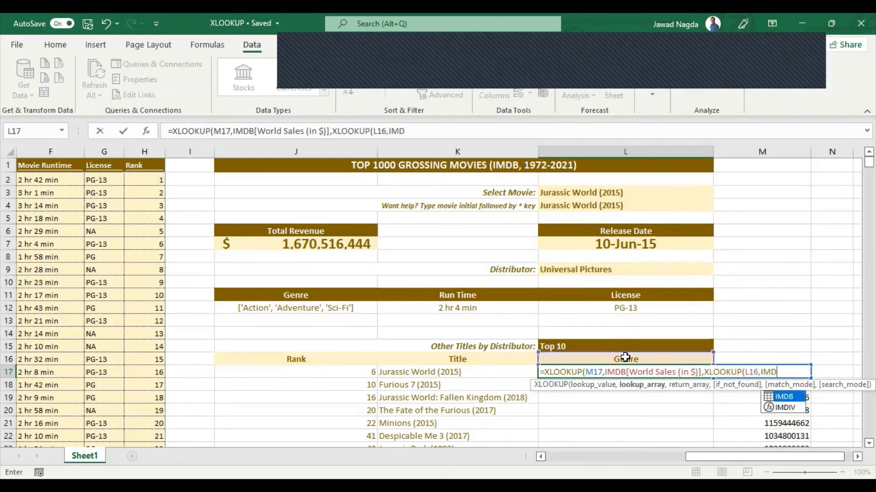
{"action": "key", "text": "BackSpace"}
{"action": "key", "text": "BackSpace"}
{"action": "key", "text": "BackSpace"}
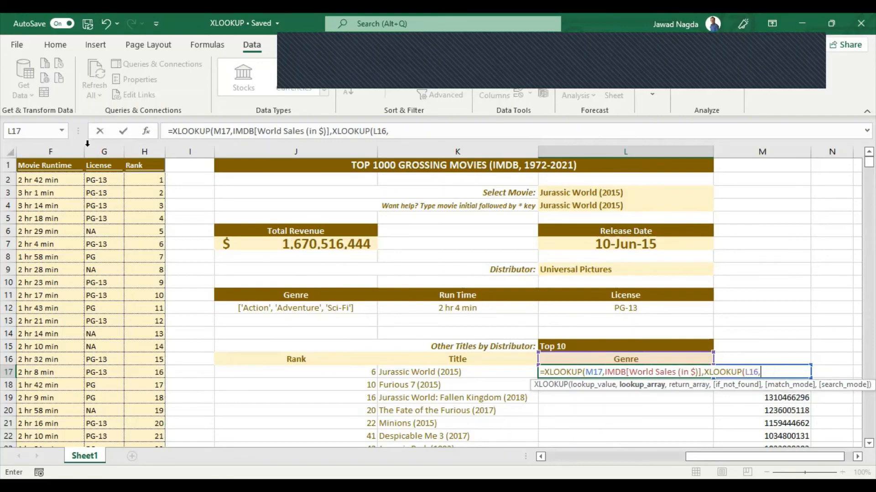
{"action": "left_click", "coordinate": [104, 170]}
{"action": "key", "text": "ctrl+Left"}
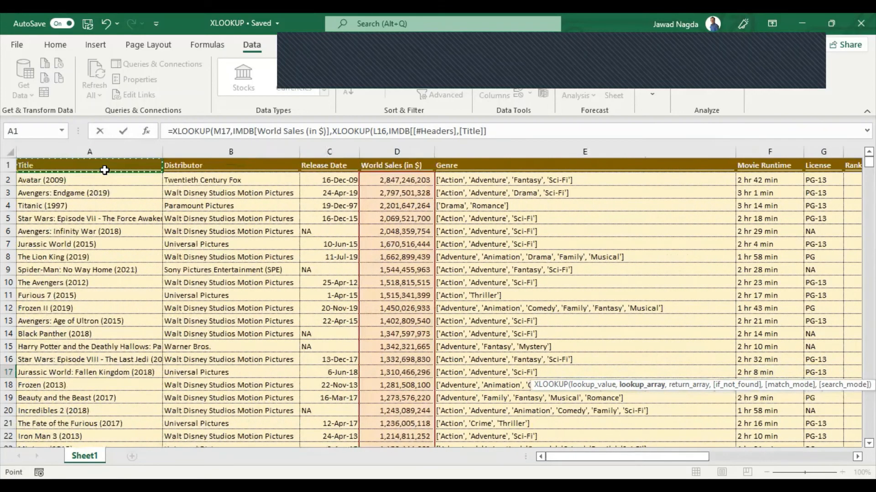
{"action": "key", "text": "ctrl+shift+Right"}
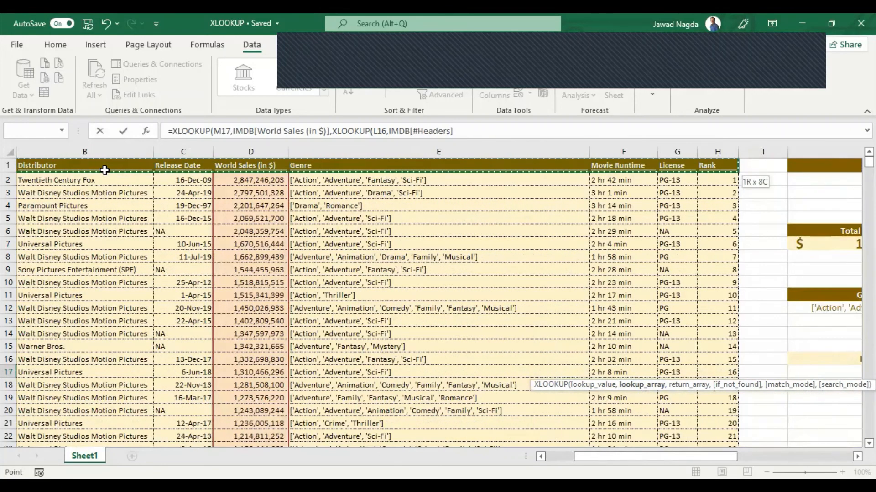
Complete the nested XLOOKUP with the IMDB table as its return array and enter the formula in L17
{"action": "type", "text": ","}
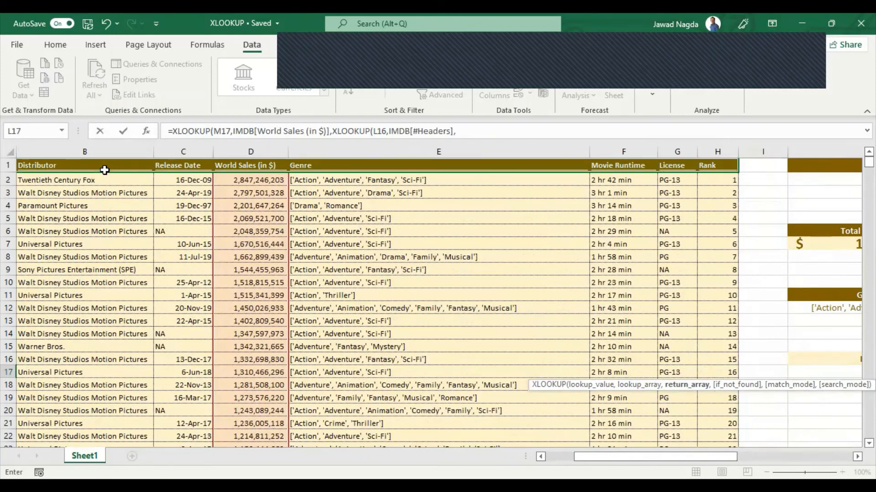
{"action": "type", "text": "IMDB"}
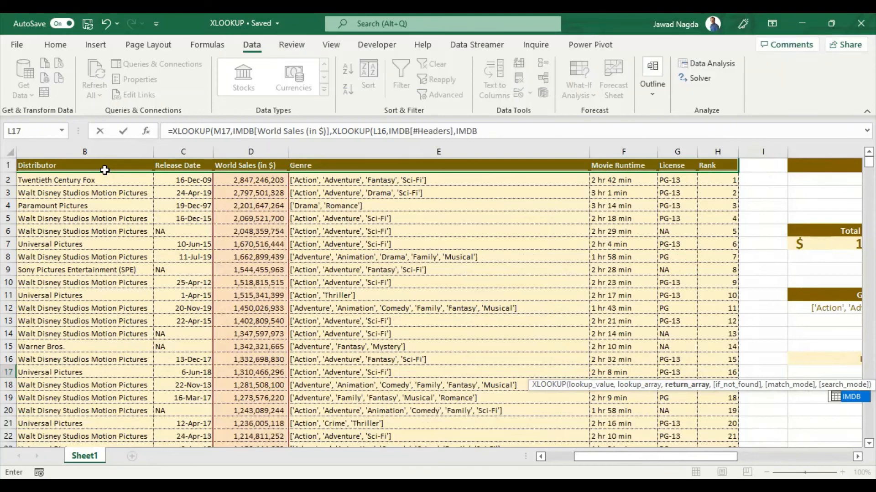
{"action": "type", "text": ")"}
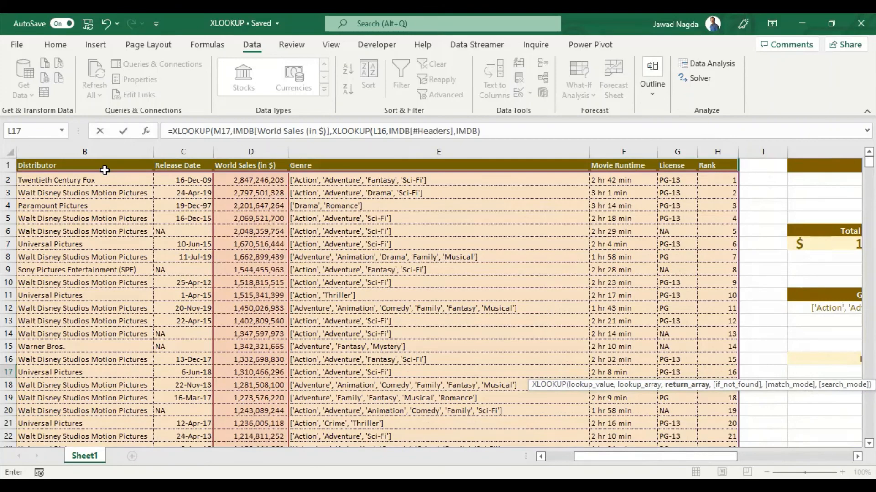
{"action": "key", "text": "Return"}
{"action": "key", "text": "Up"}
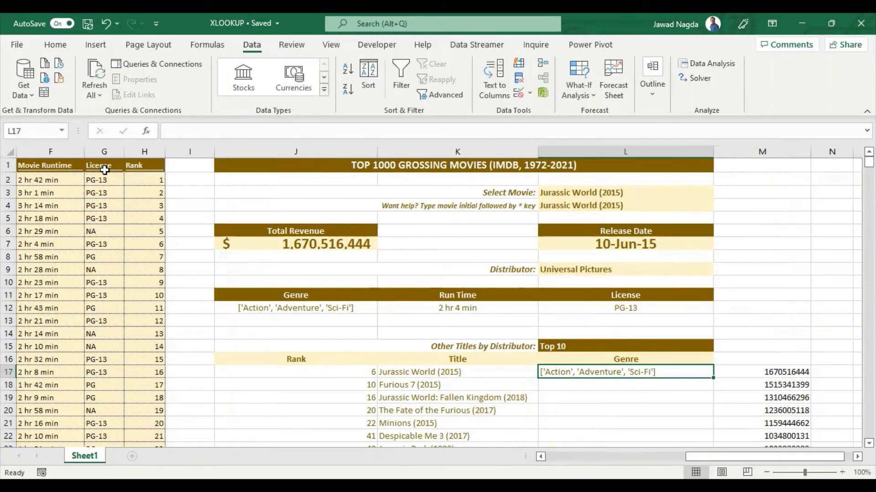
Edit the L17 formula so its lookup value is the spilled range M17#, filling details for all listed titles
{"action": "key", "text": "F2"}
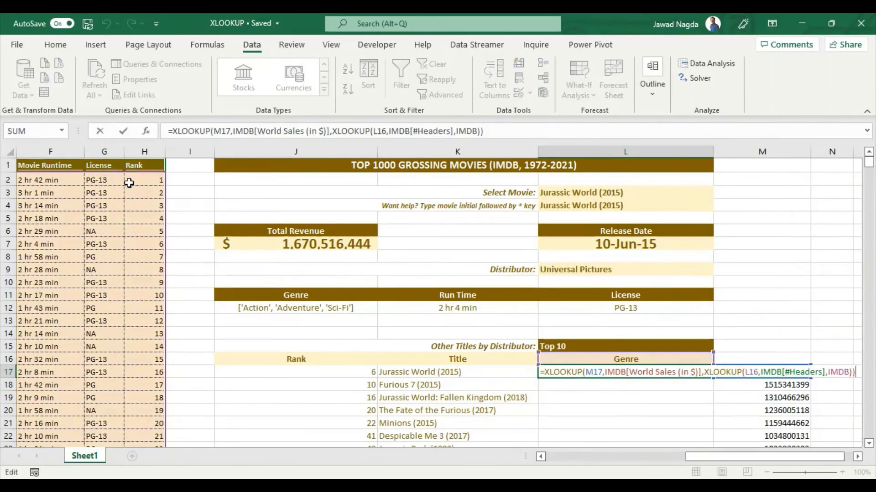
{"action": "left_click", "coordinate": [602, 372]}
{"action": "type", "text": "$"}
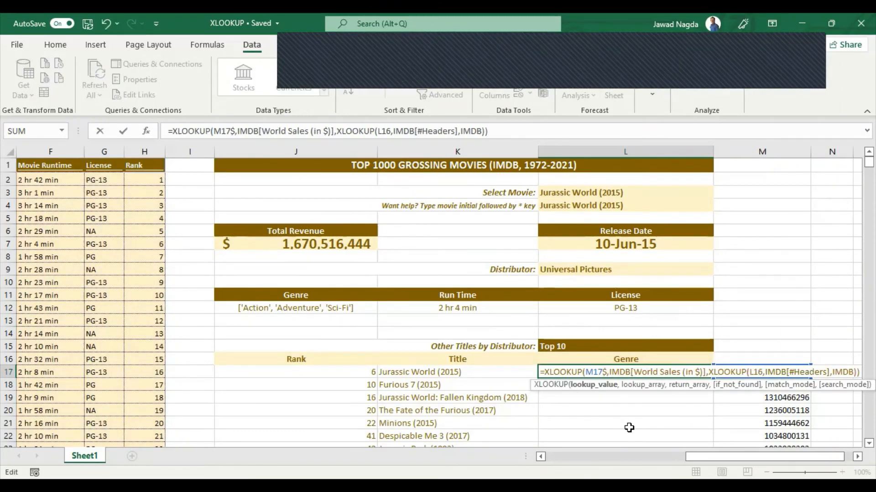
{"action": "key", "text": "Return"}
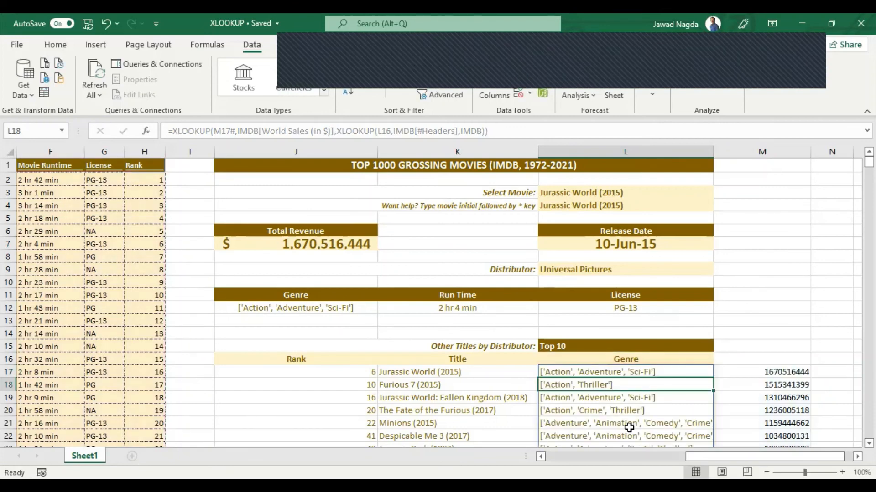
Choose Release Date as the detail column in L16 and format L17:L26 as day-month-year dates
{"action": "key", "text": "Up"}
{"action": "key", "text": "Up"}
{"action": "key", "text": "alt+Down"}
{"action": "key", "text": "Down"}
{"action": "key", "text": "Return"}
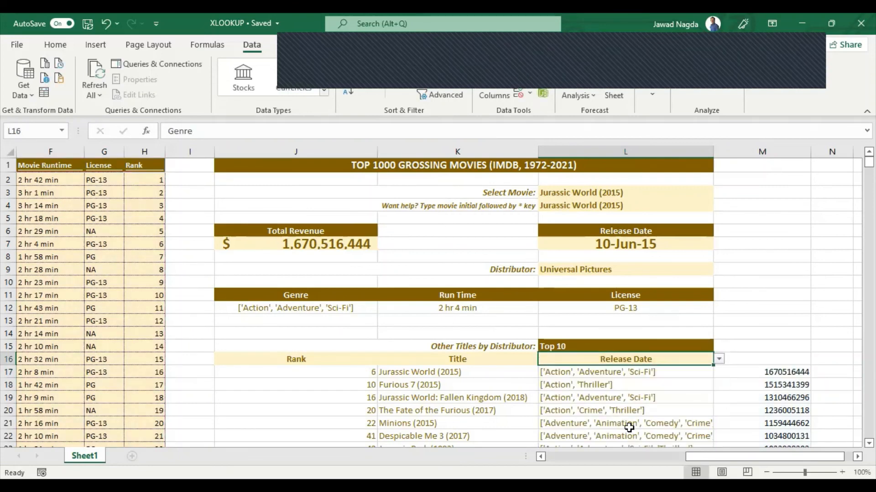
{"action": "left_click_drag", "start_coordinate": [628, 372], "coordinate": [630, 430]}
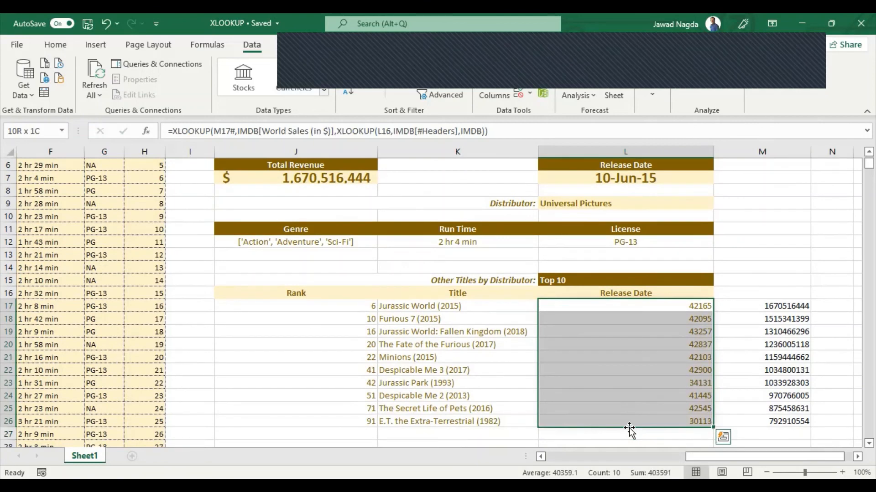
{"action": "key", "text": "ctrl+shift+3"}
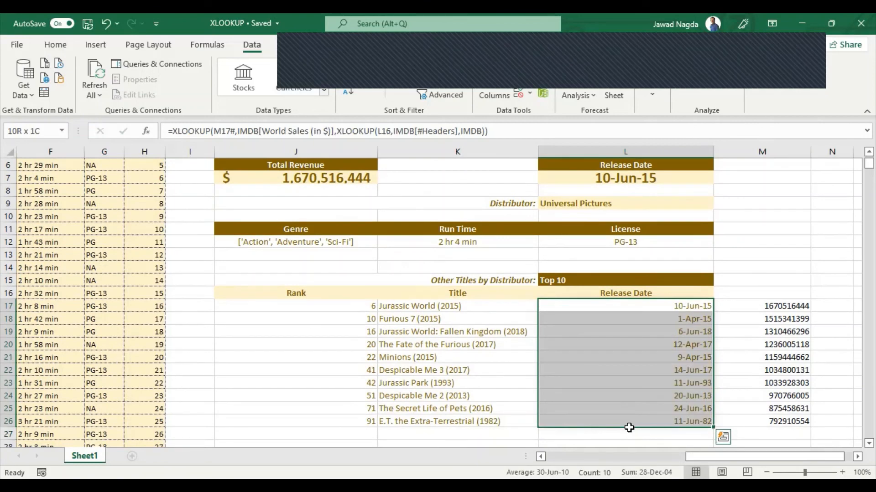
Choose World Sales (in $) as the detail column in L16 and apply the dollar accounting format to L17:L26
{"action": "key", "text": "Return"}
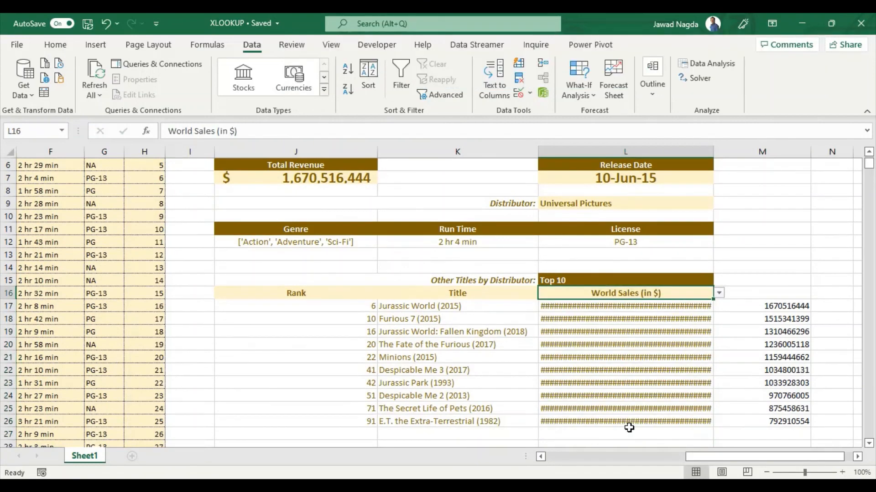
{"action": "key", "text": "Down"}
{"action": "key", "text": "ctrl+shift+Down"}
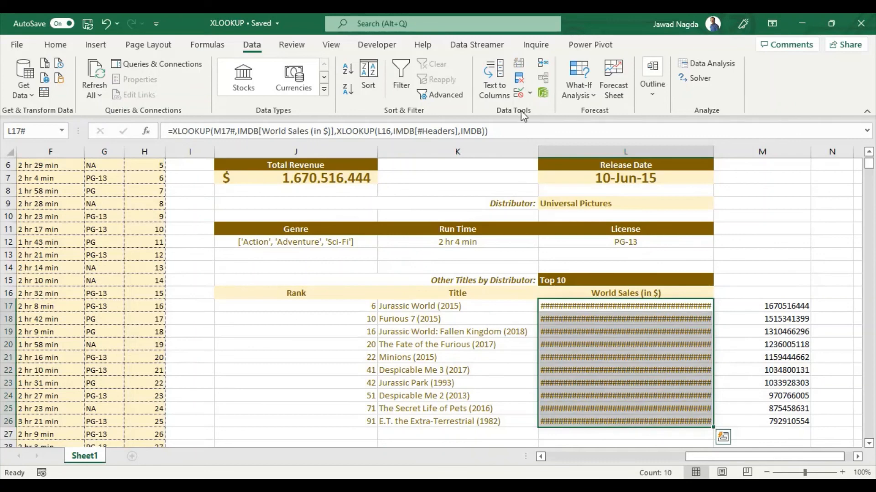
{"action": "left_click", "coordinate": [55, 44]}
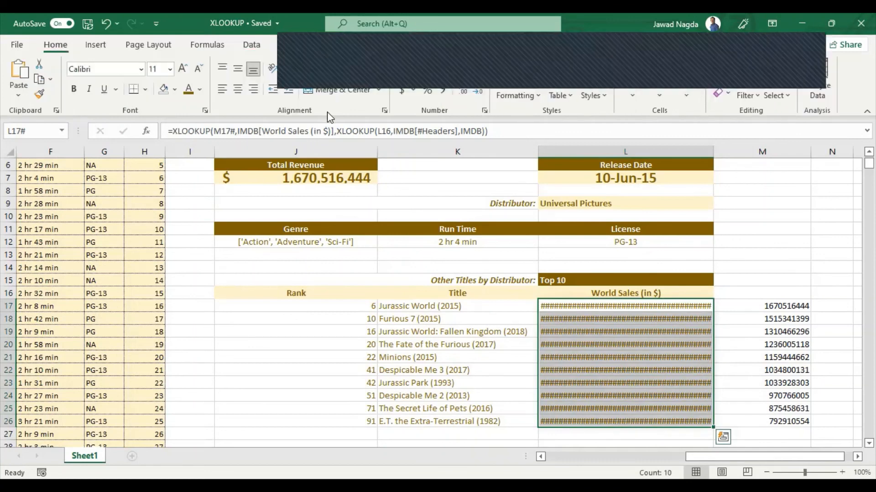
{"action": "left_click", "coordinate": [403, 92]}
{"action": "key", "text": "Up"}
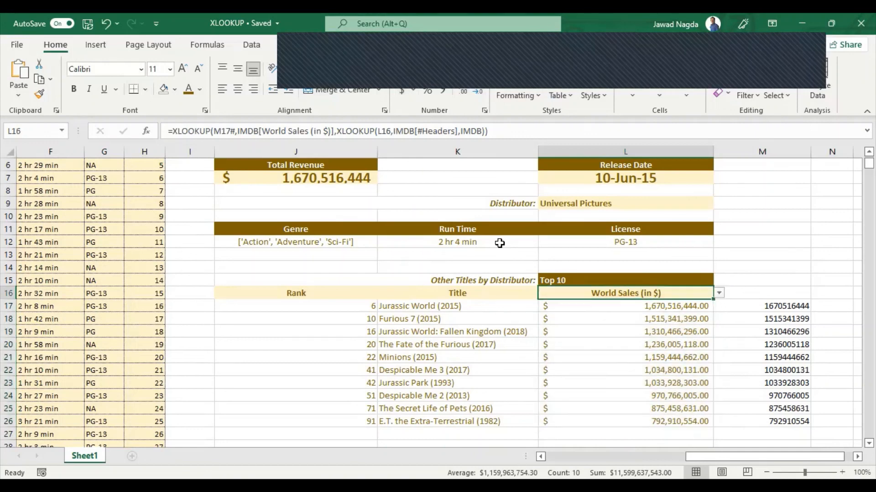
Move the active cell up column L from L16 toward the upper part of the dashboard
{"action": "key", "text": "Up"}
{"action": "key", "text": "Up"}
{"action": "key", "text": "Up"}
{"action": "key", "text": "Up"}
{"action": "key", "text": "Up"}
{"action": "key", "text": "Up"}
{"action": "key", "text": "Up"}
{"action": "key", "text": "Up"}
{"action": "key", "text": "Up"}
{"action": "key", "text": "Up"}
{"action": "key", "text": "Up"}
{"action": "key", "text": "Up"}
{"action": "key", "text": "Up"}
{"action": "key", "text": "Up"}
{"action": "key", "text": "Up"}
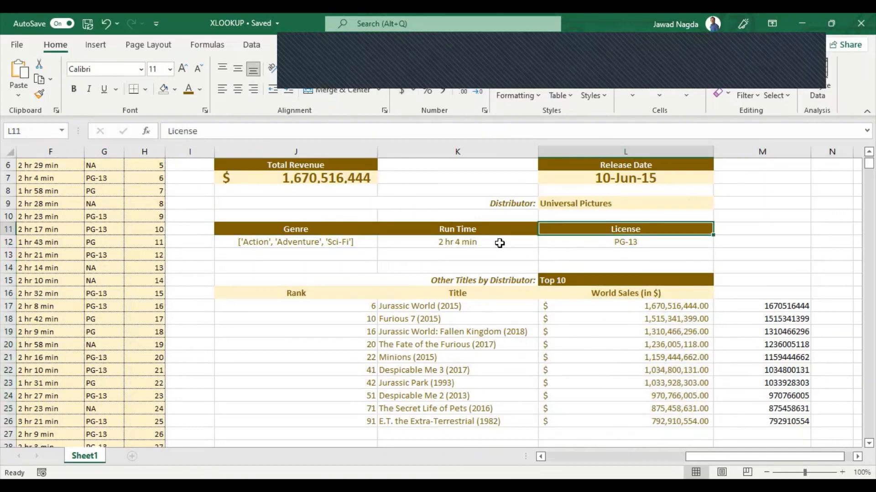